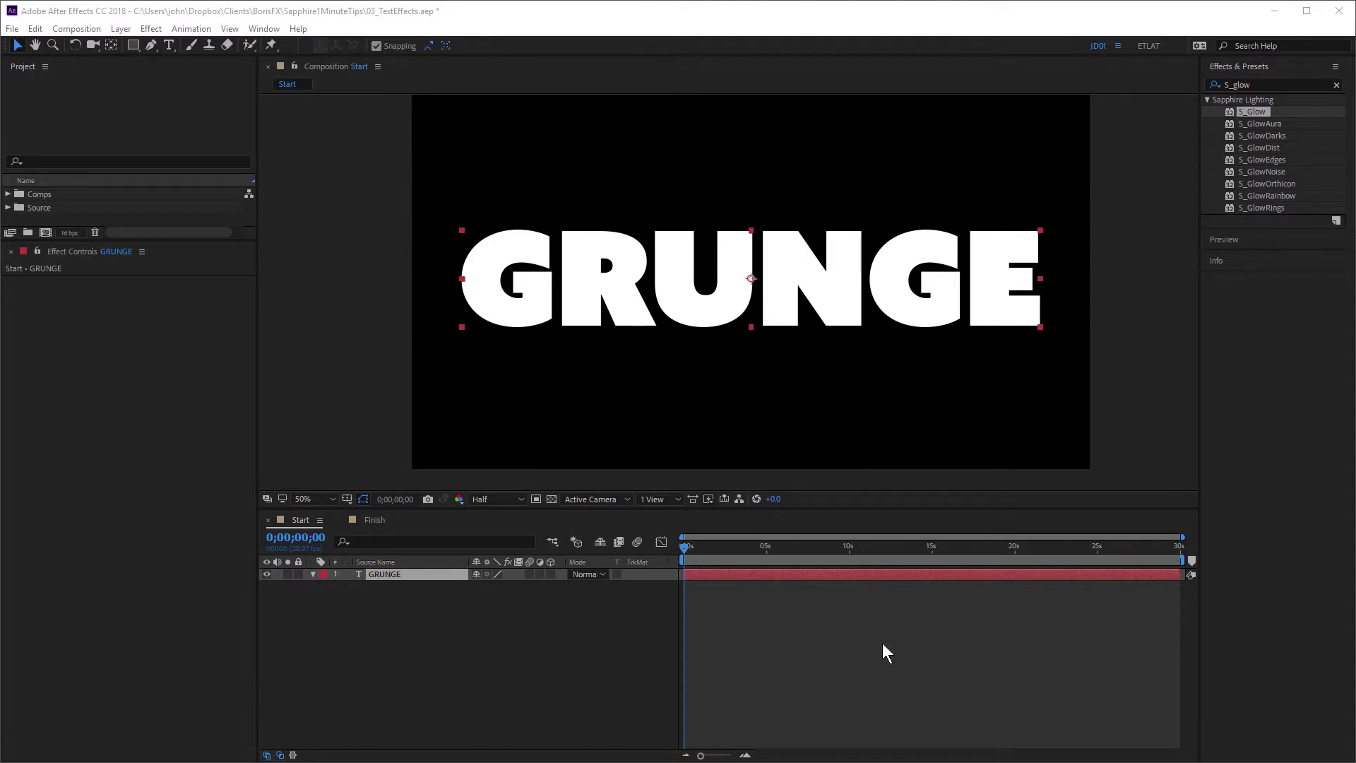
Step: Apply S_Grunge (found with 's_grun') to the GRUNGE text and load the Flouro Splotches preset
click(392, 575)
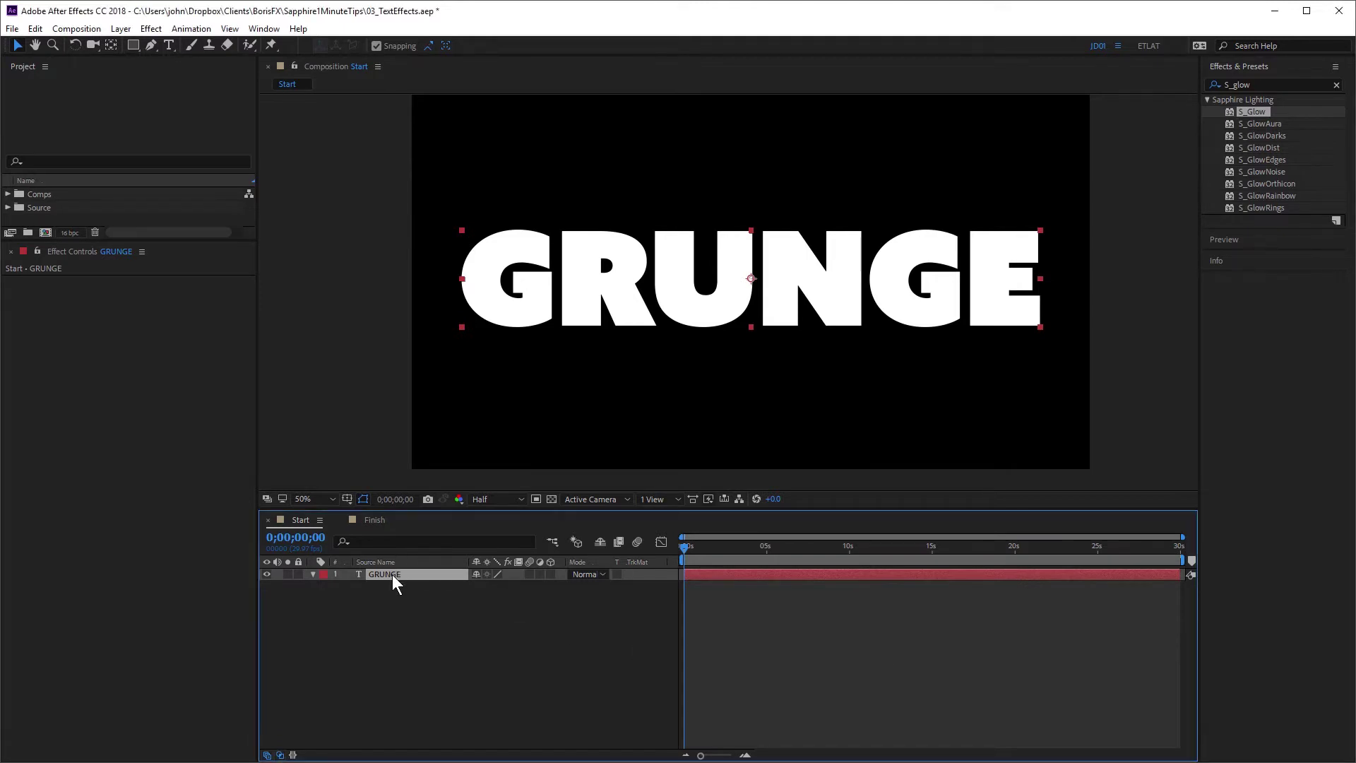
double_click(1239, 84)
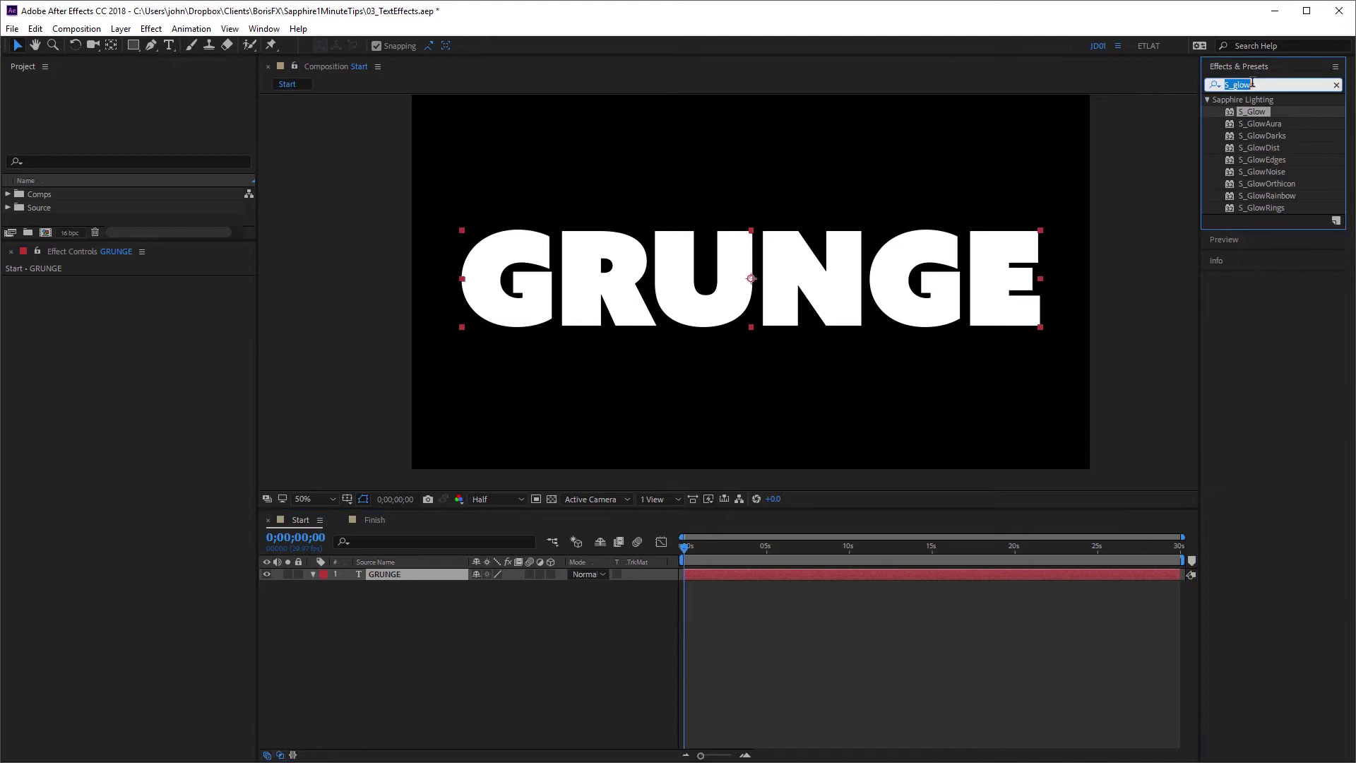
text(s_g)
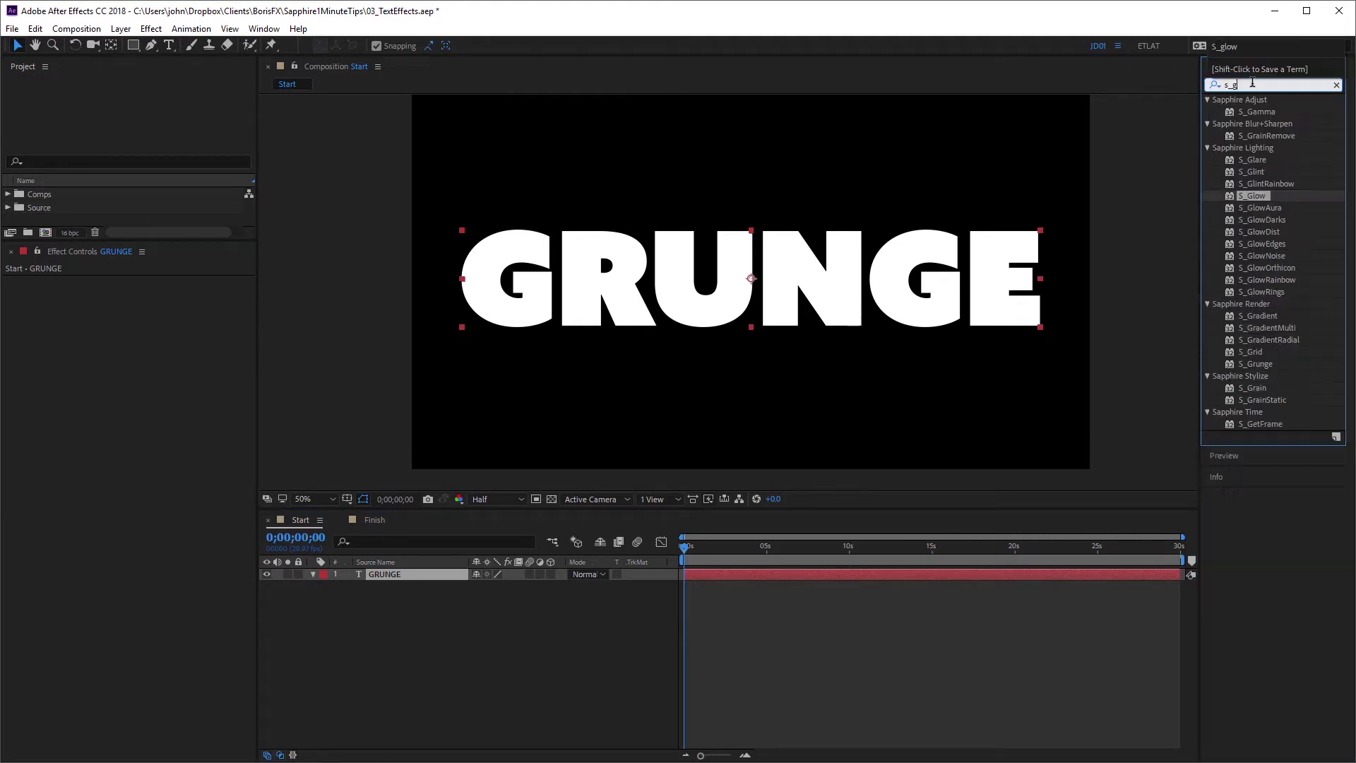
text(run)
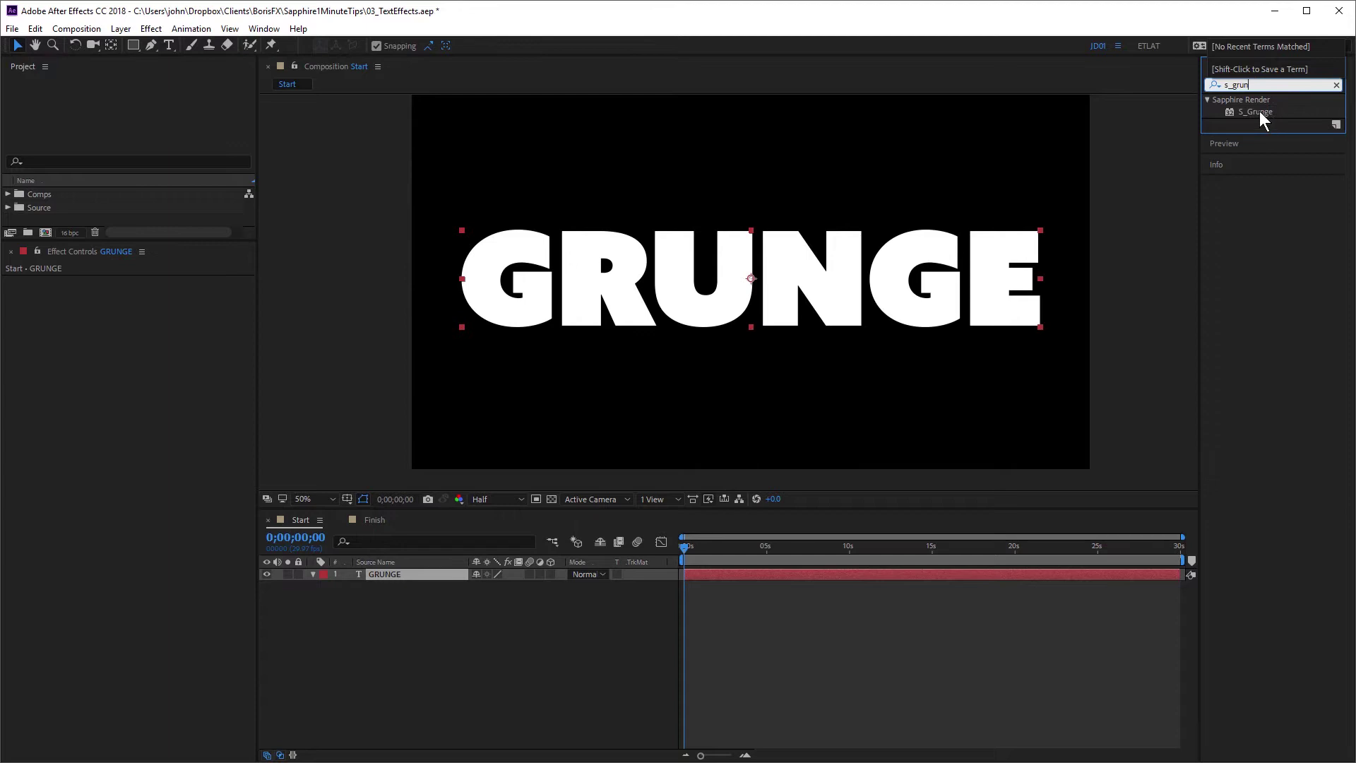
double_click(1259, 111)
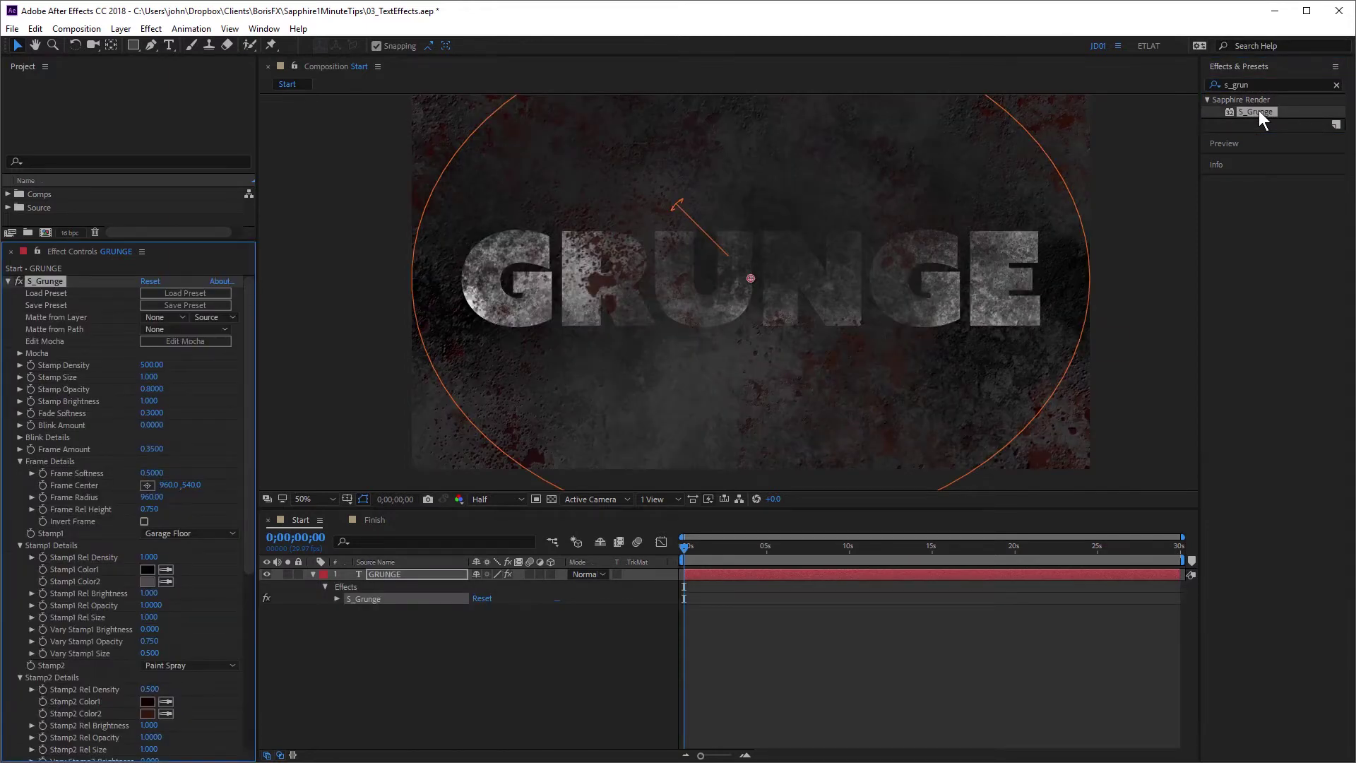
click(212, 292)
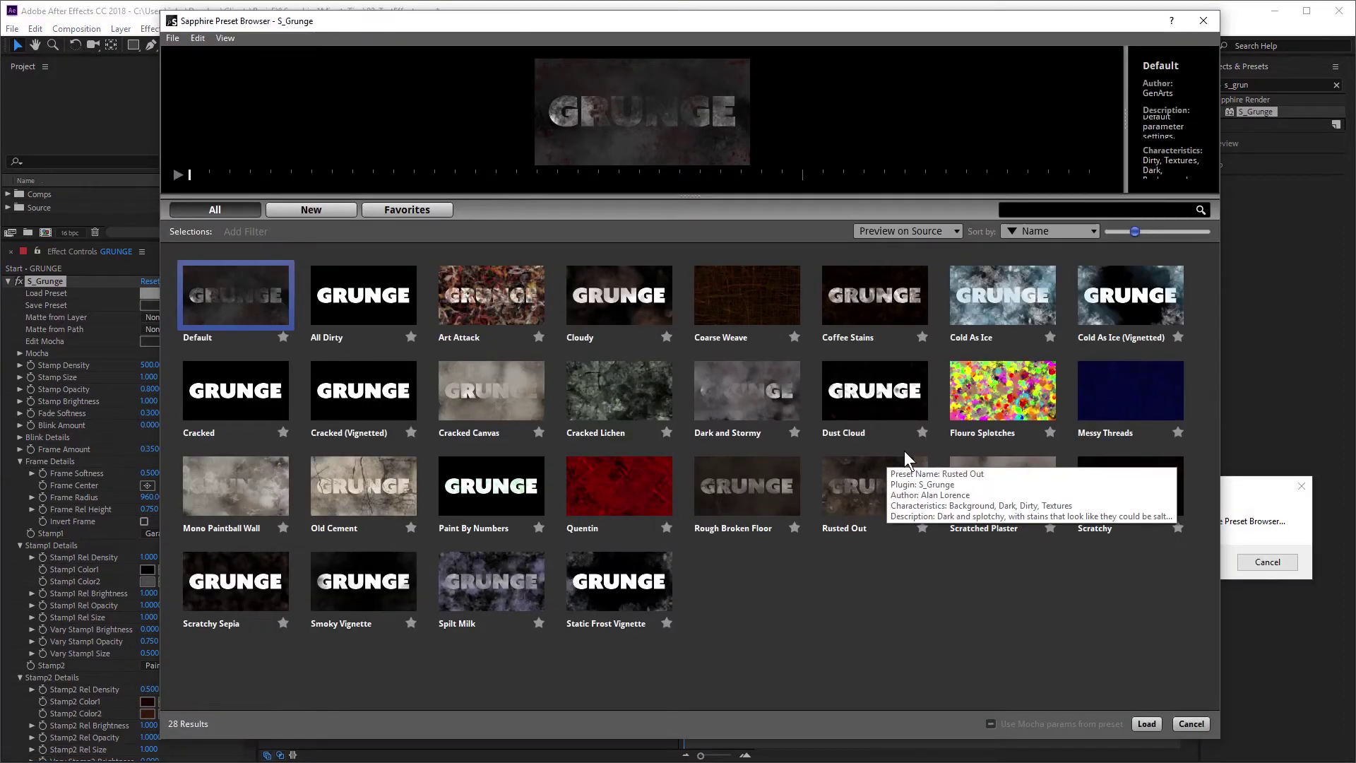
double_click(996, 394)
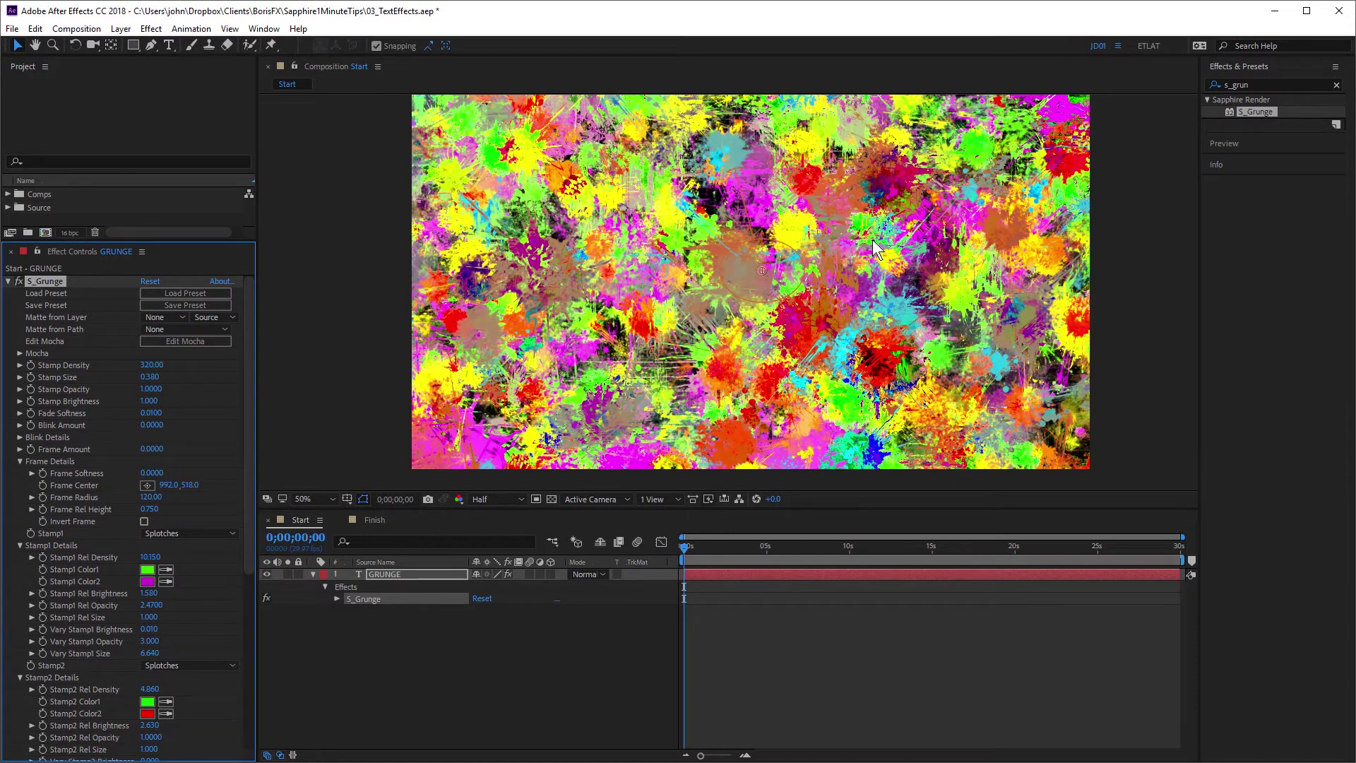
Step: Set S_Grunge Matte from Layer to 1. GRUNGE and enable Crop Grunge To Matte
click(172, 317)
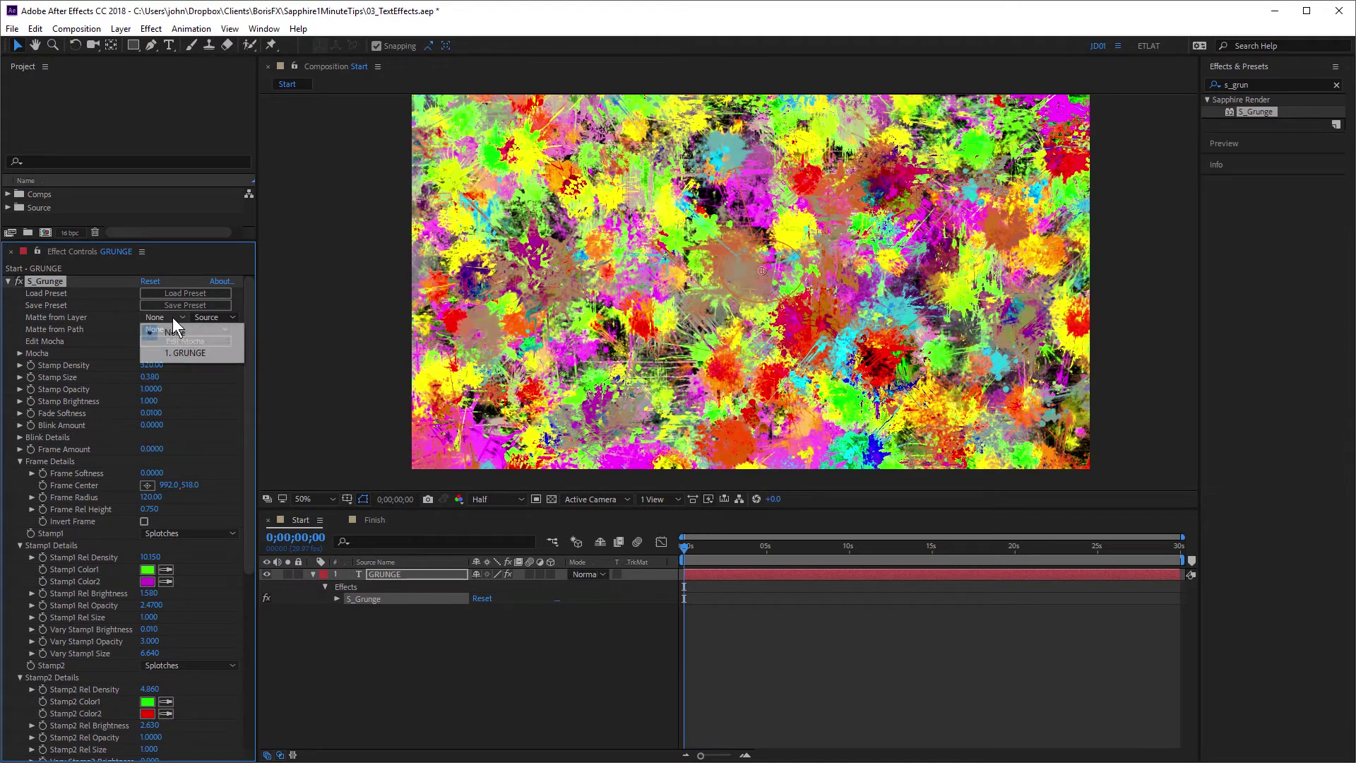
click(199, 348)
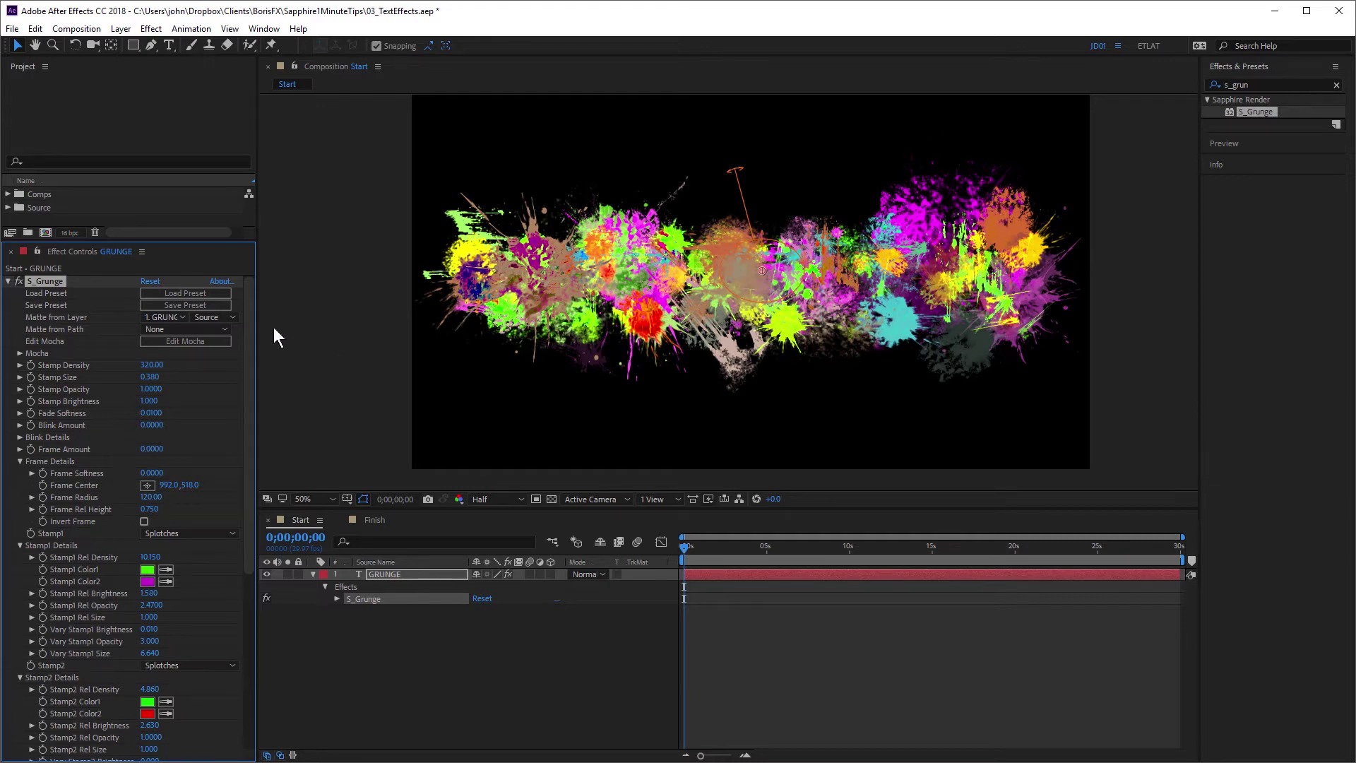
drag(251, 304, 243, 523)
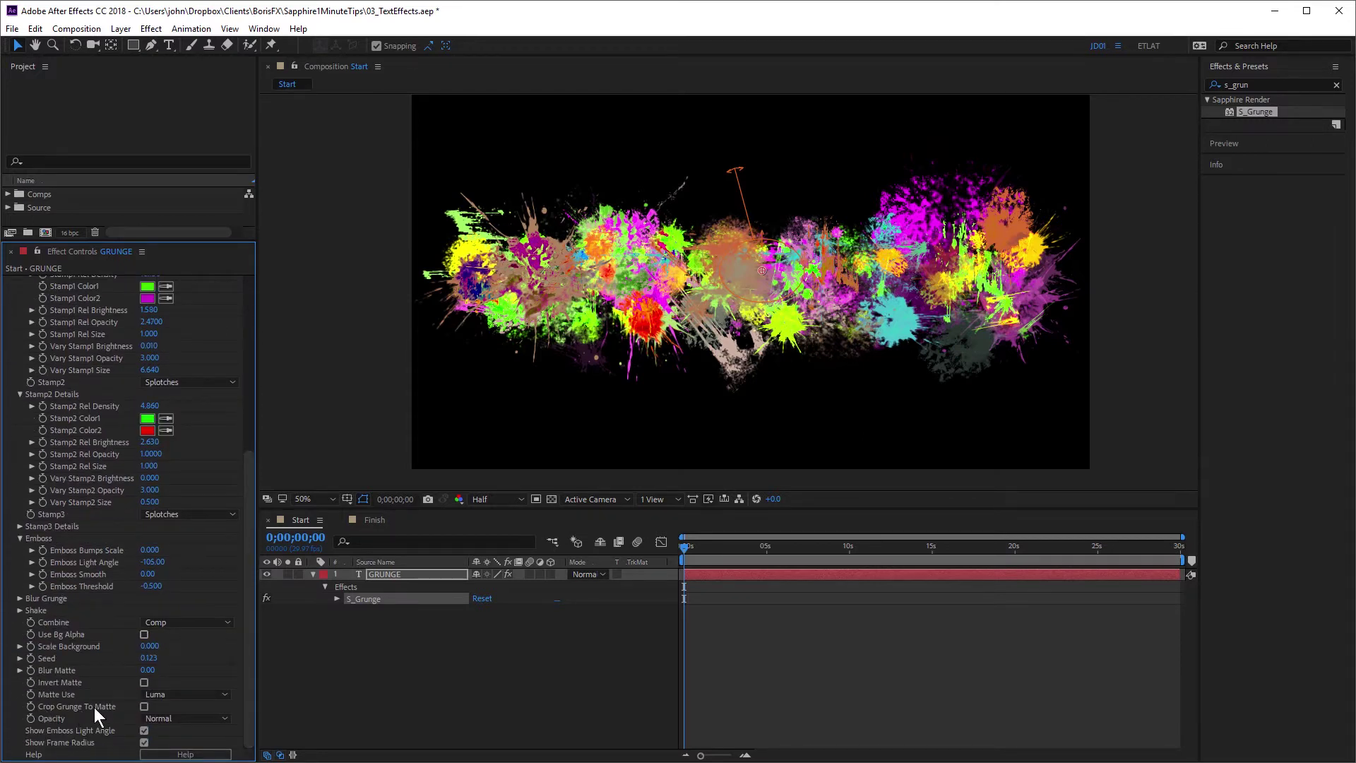
click(146, 706)
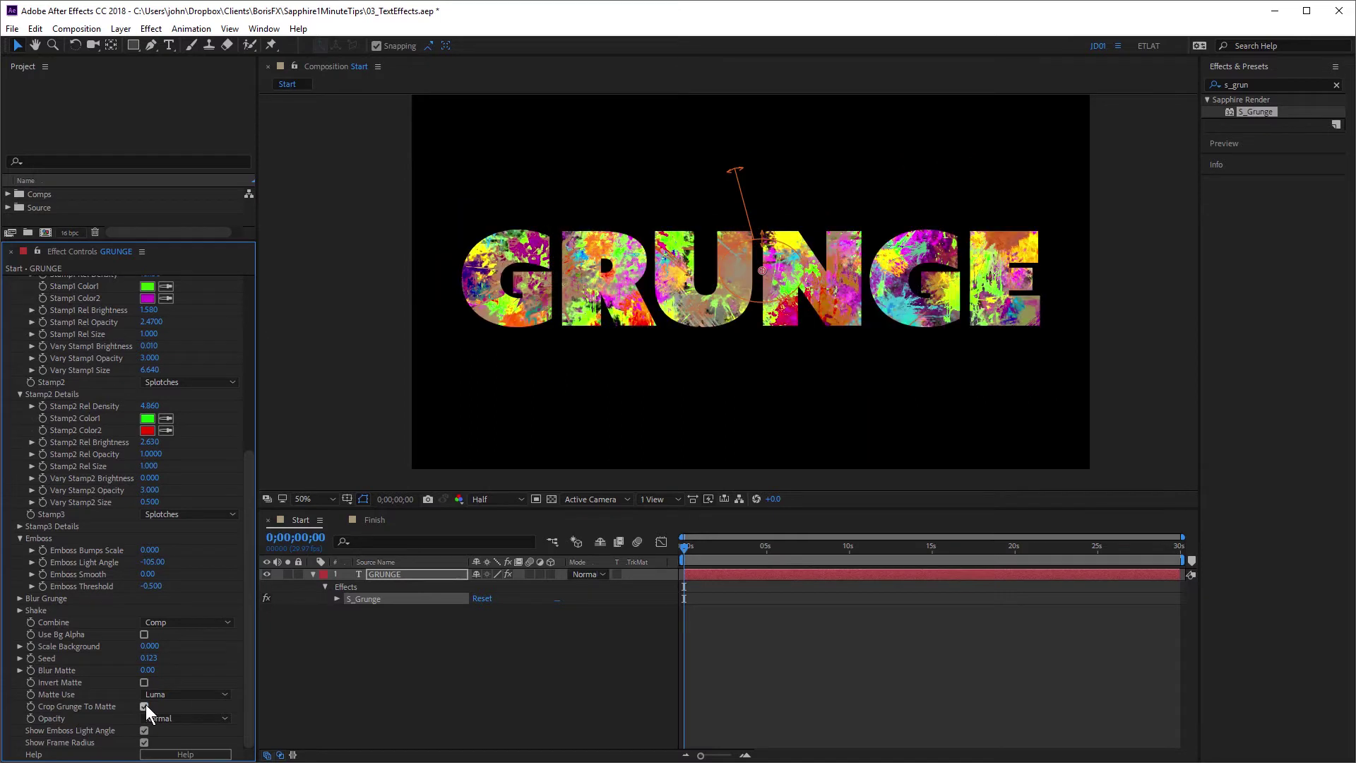
click(697, 559)
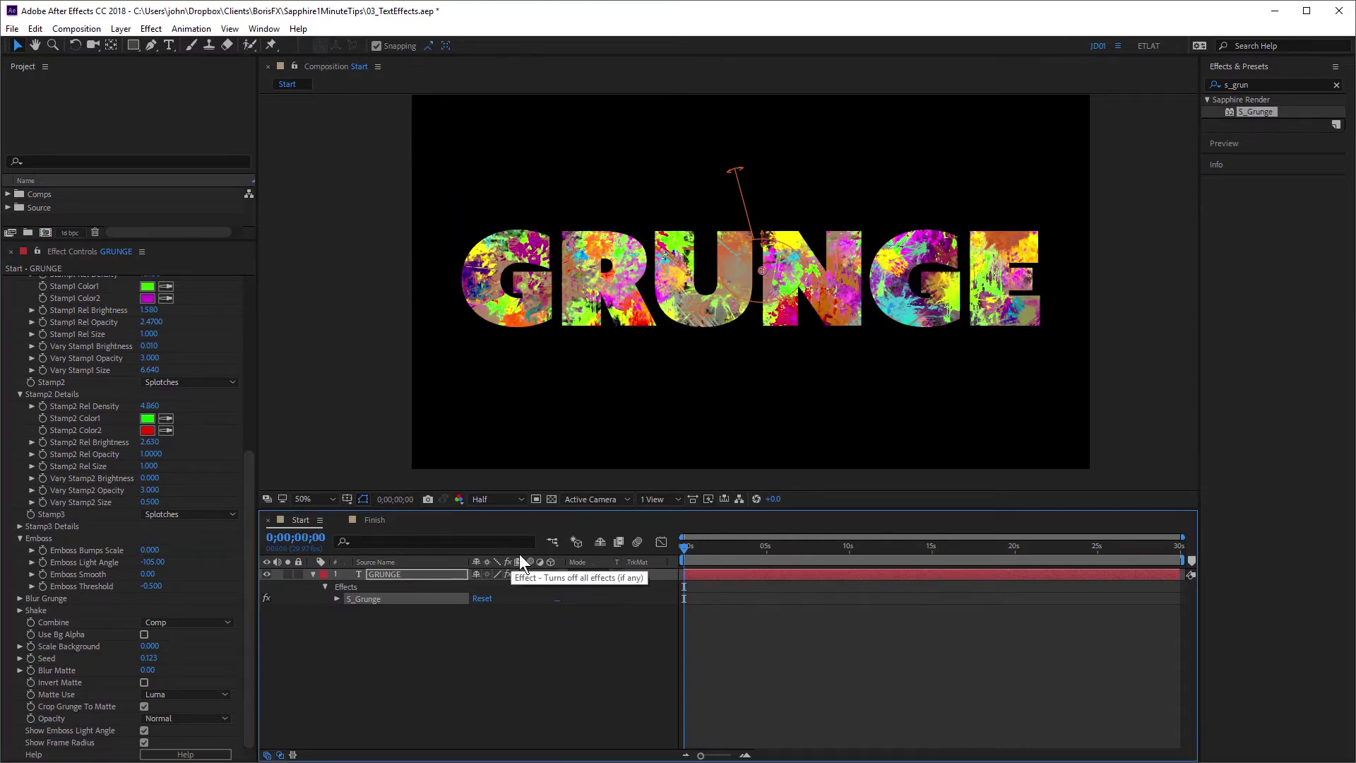
Step: Set S_Grunge Combine to Grunge Only, checking it against the transparency grid
click(551, 498)
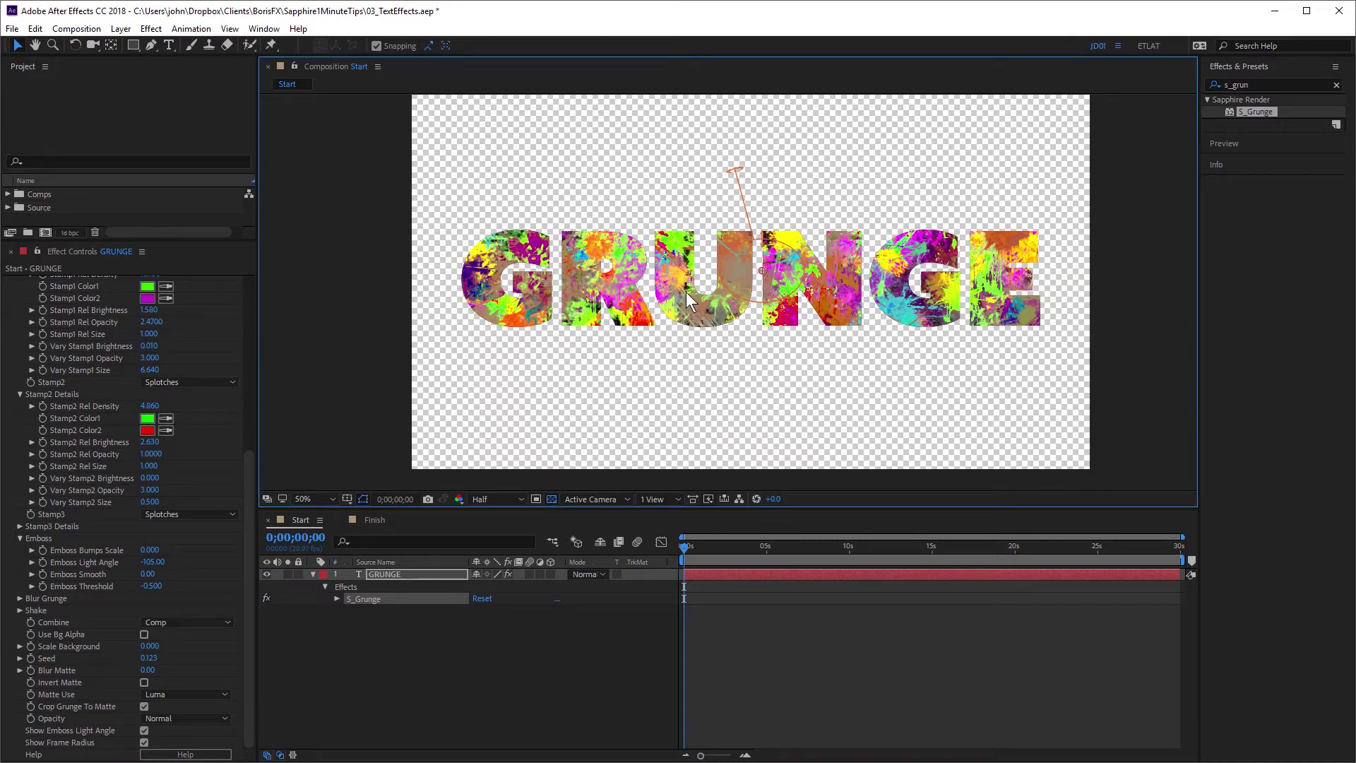
scroll(686, 292, up, 1)
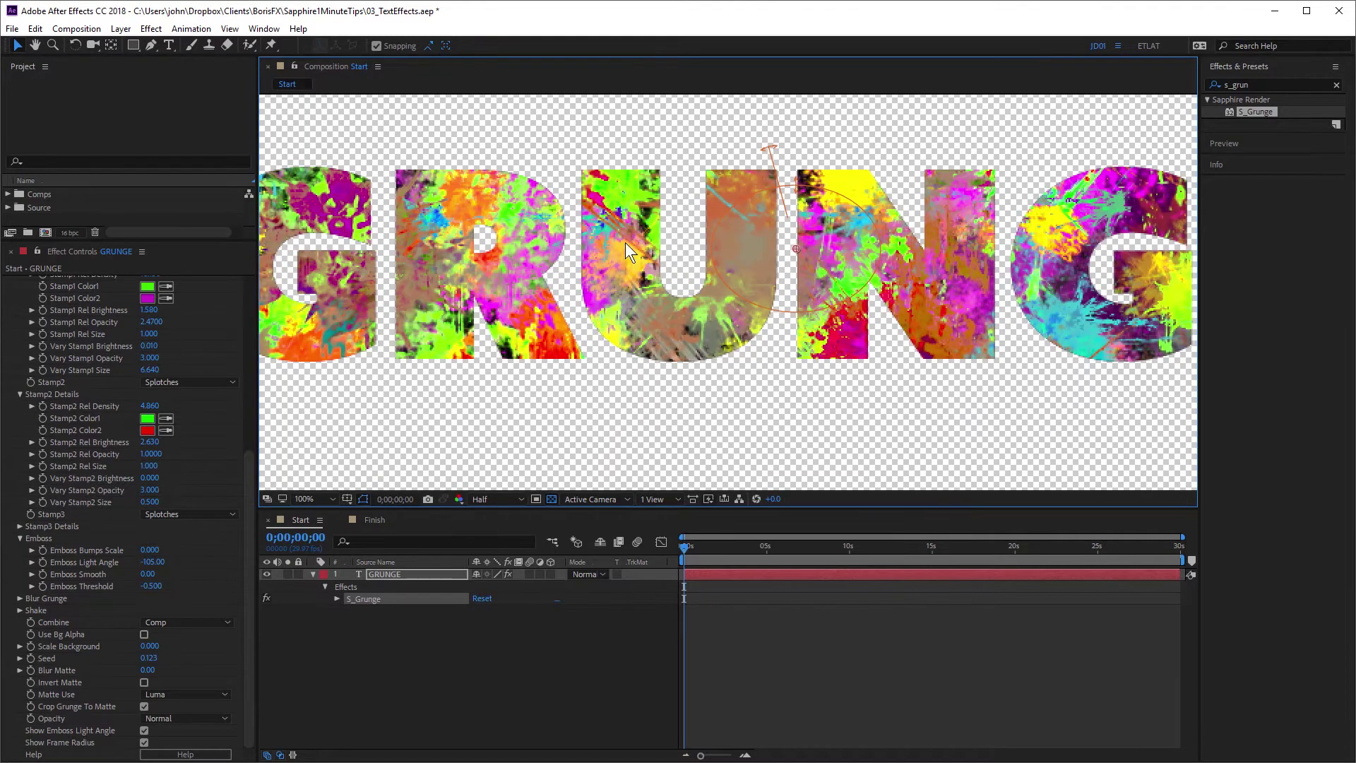
scroll(625, 243, down, 1)
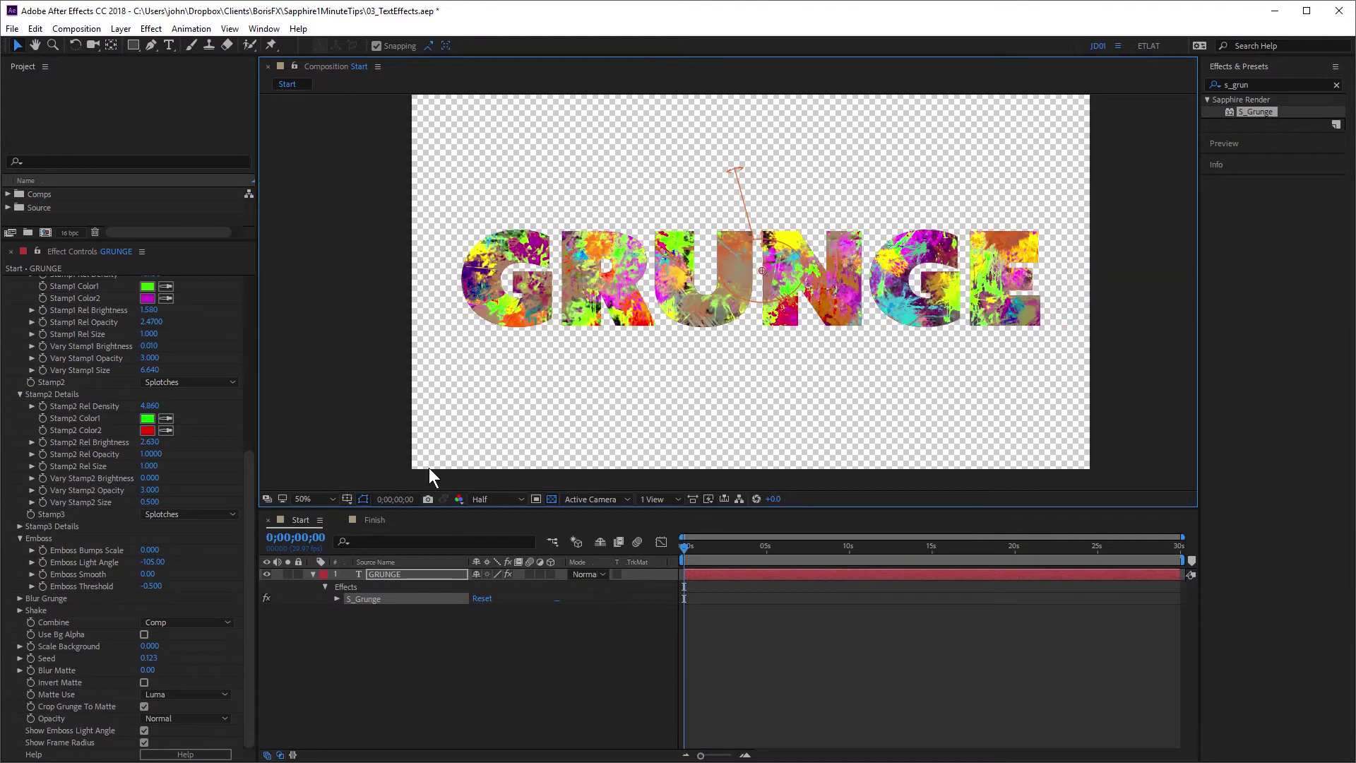
click(185, 622)
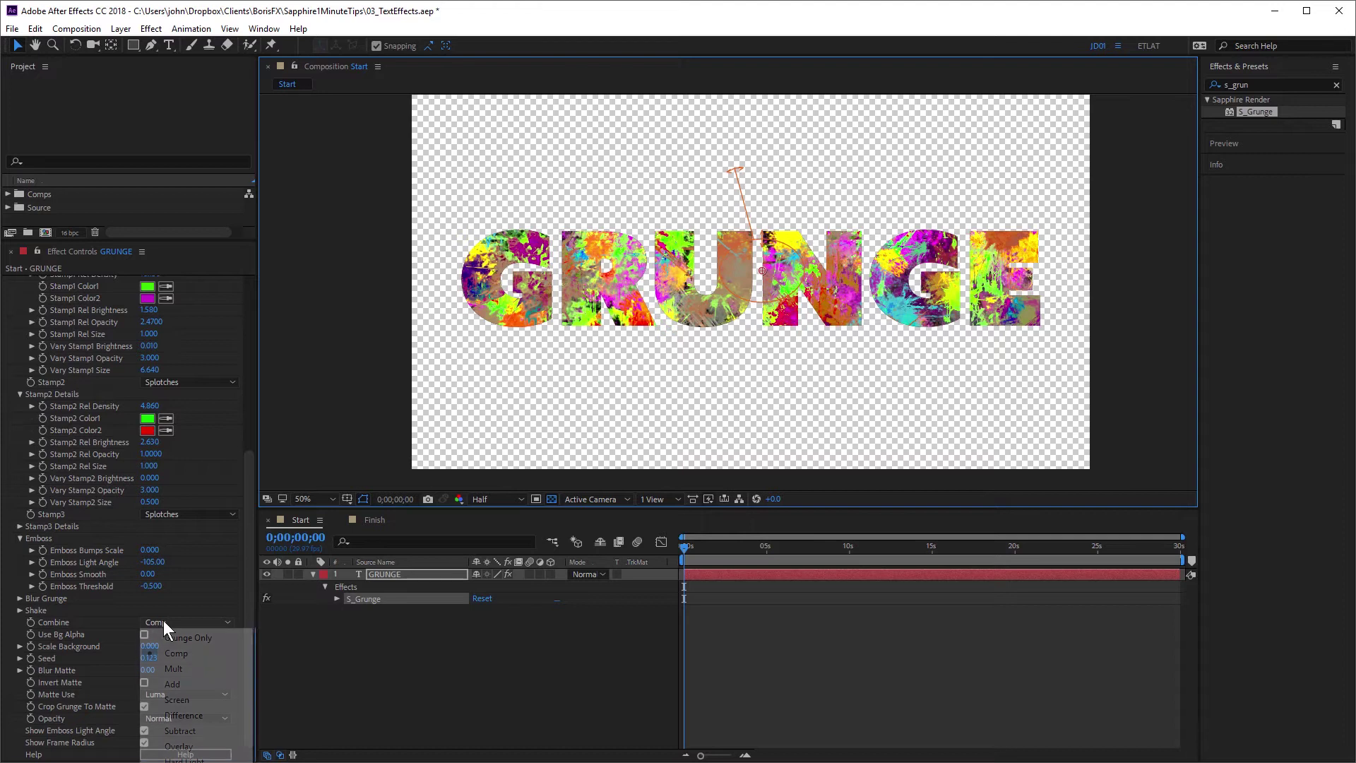
click(190, 637)
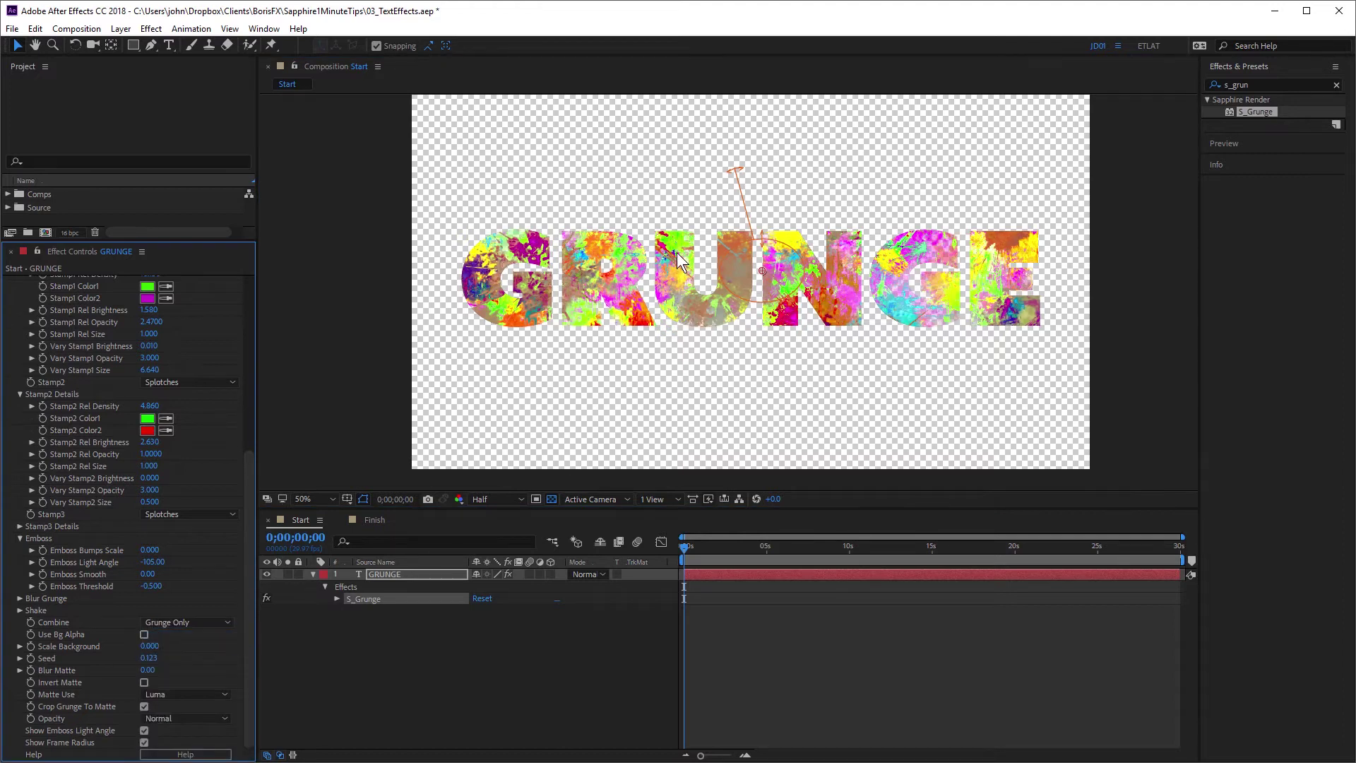
scroll(677, 258, up, 1)
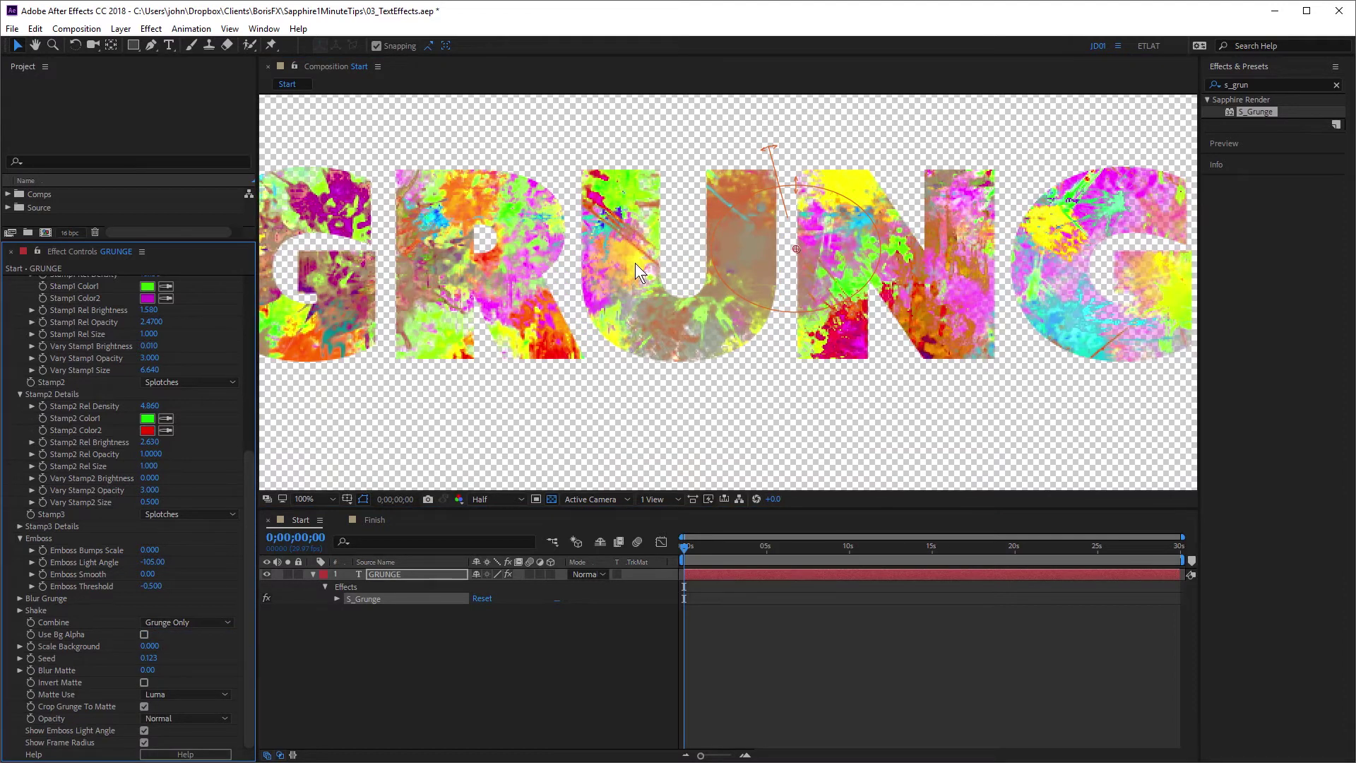
scroll(639, 268, down, 1)
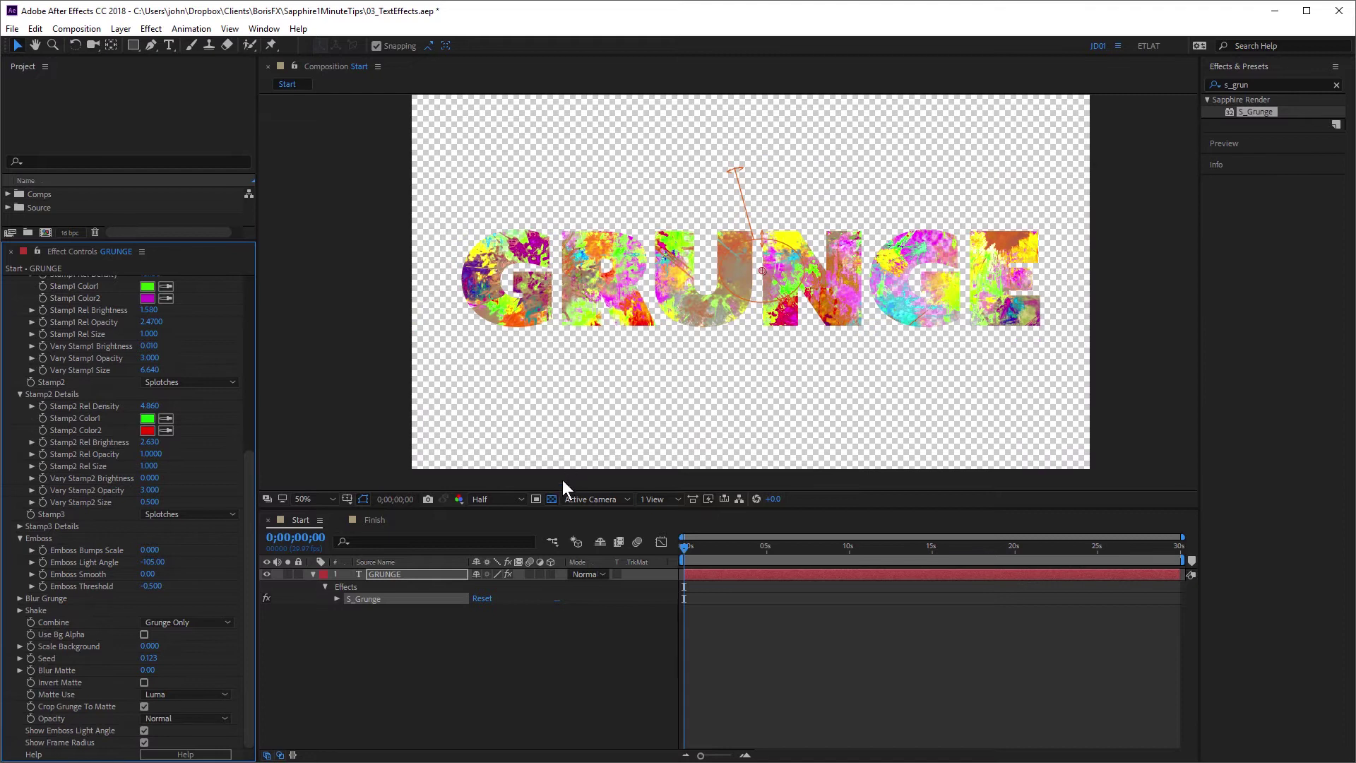
click(551, 500)
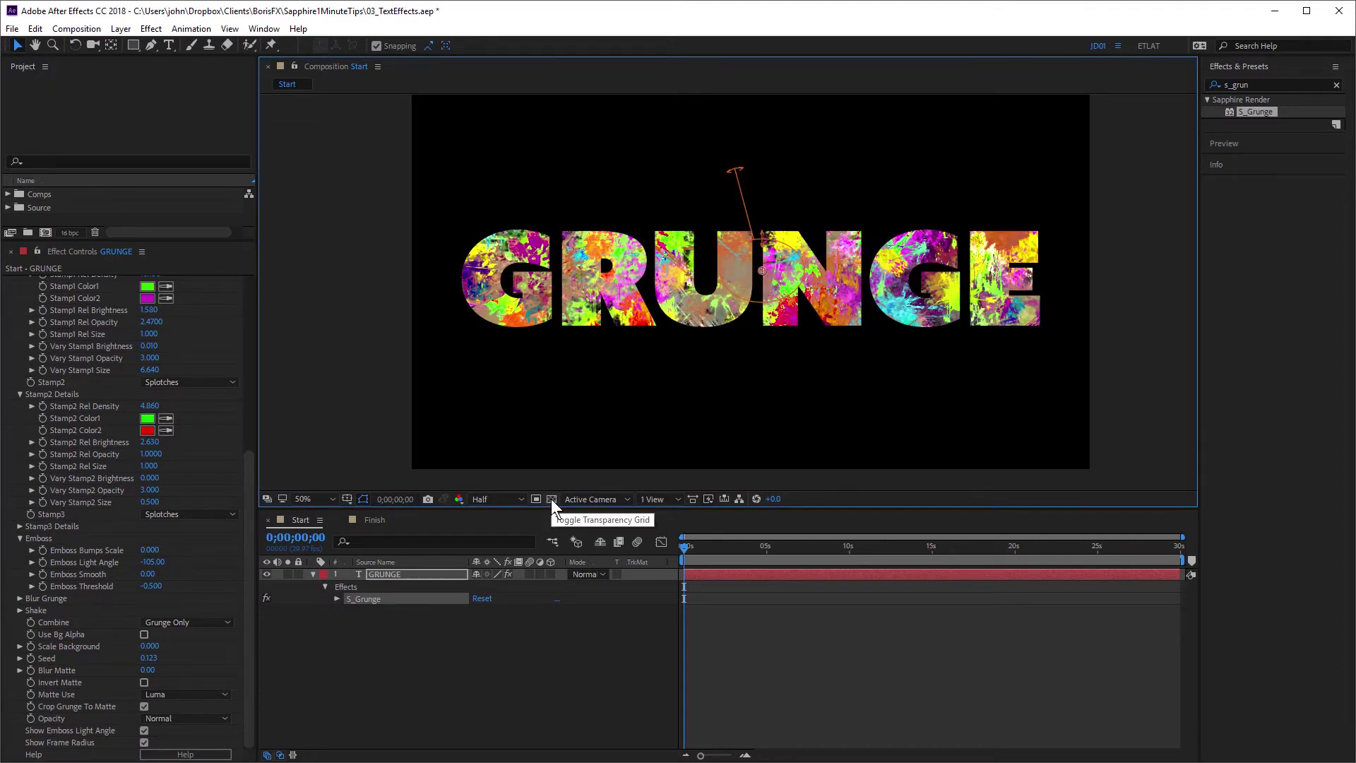
Step: Duplicate the GRUNGE layer as GRUNGE 2 and place it below the original
click(385, 575)
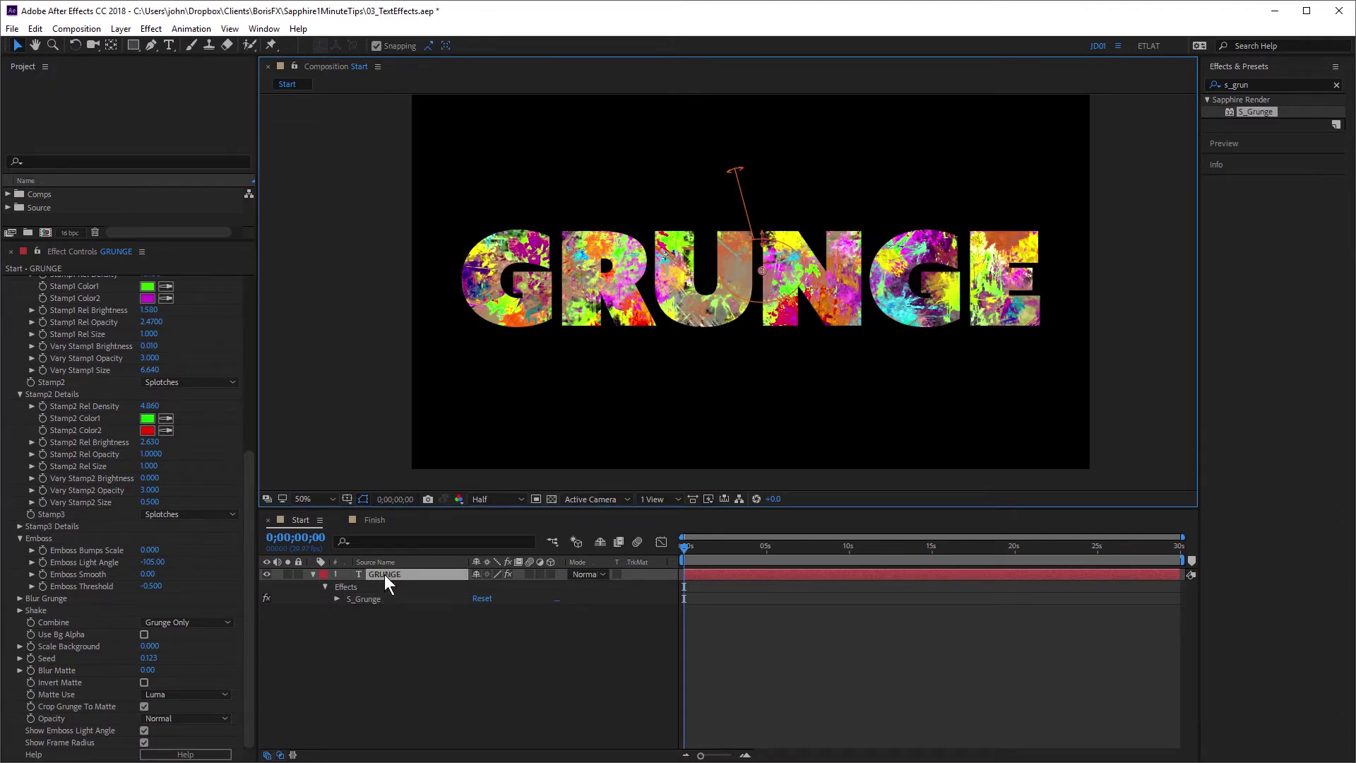
key(ctrl+d)
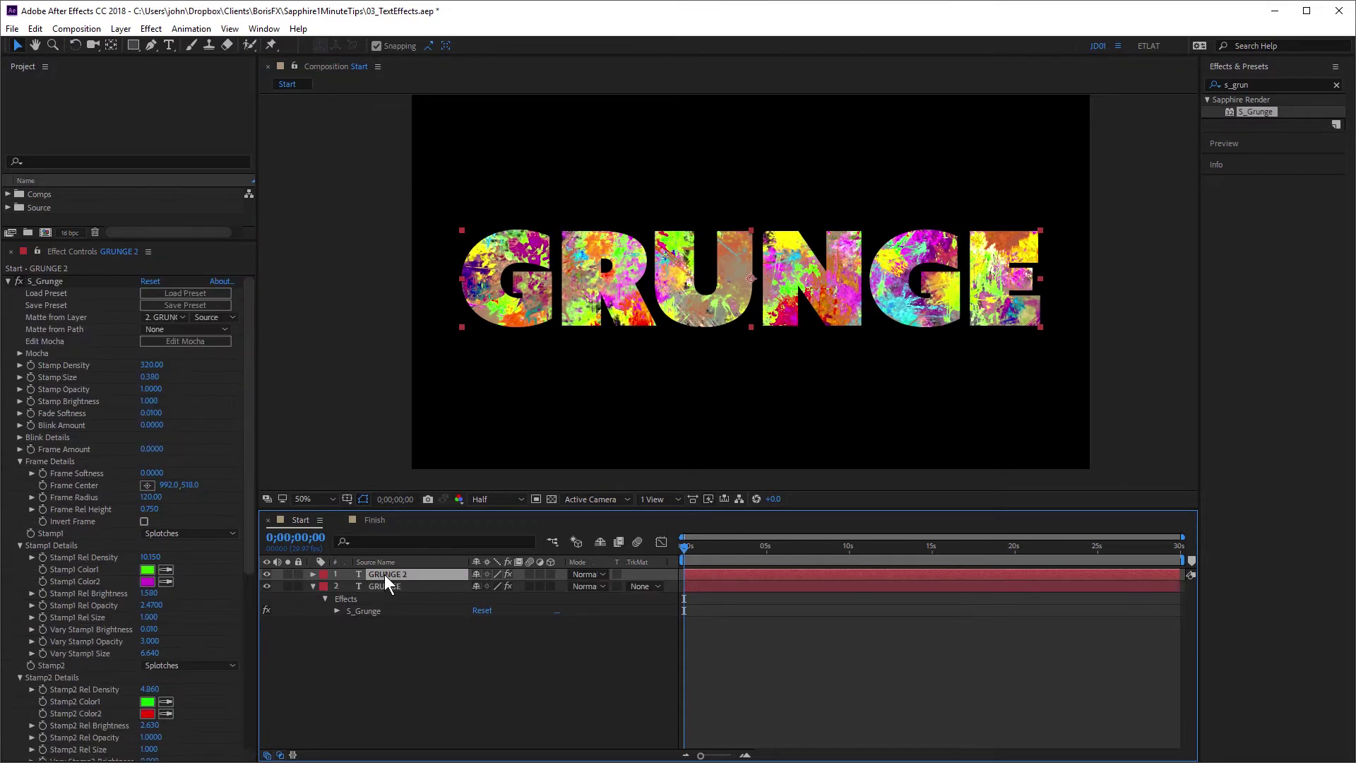
drag(386, 575, 395, 634)
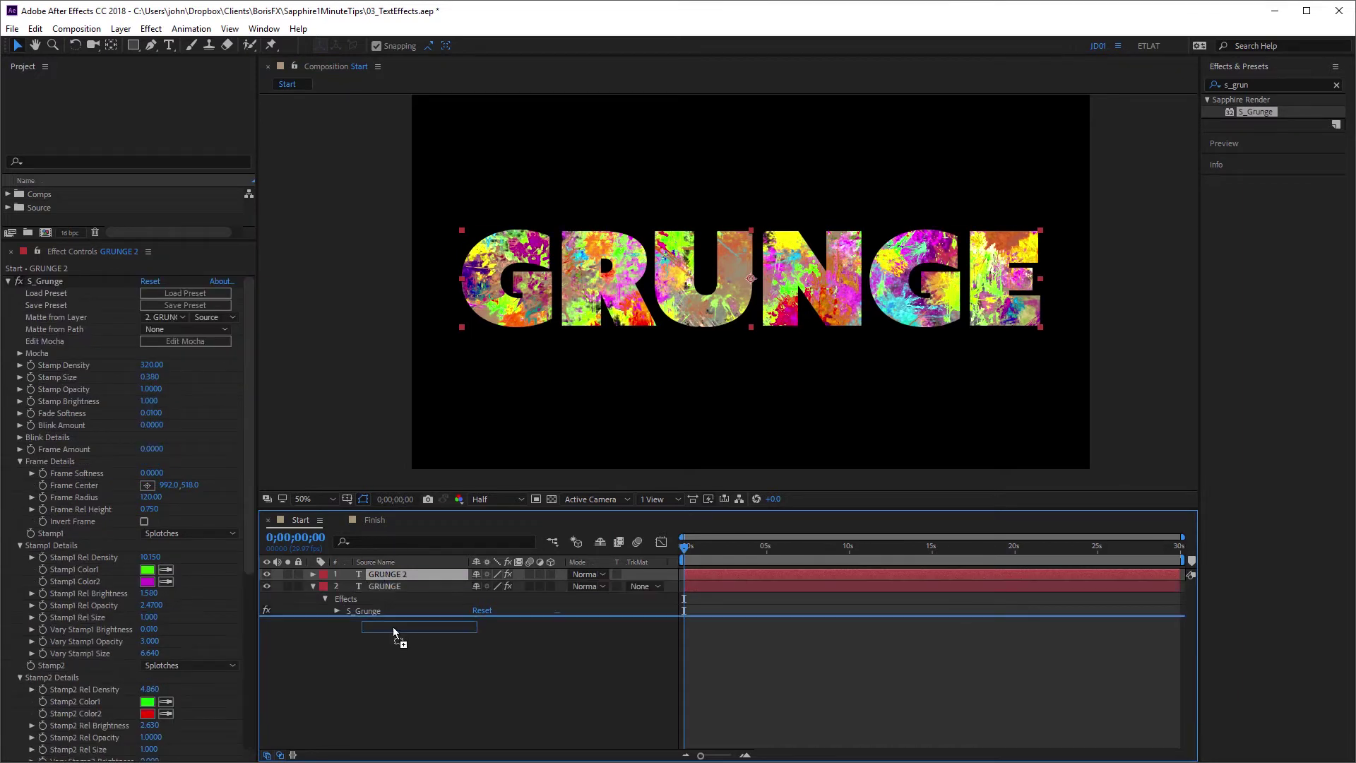
Step: On GRUNGE 2, turn off Crop Grunge To Matte and lower Stamp Size to 0.160
click(268, 575)
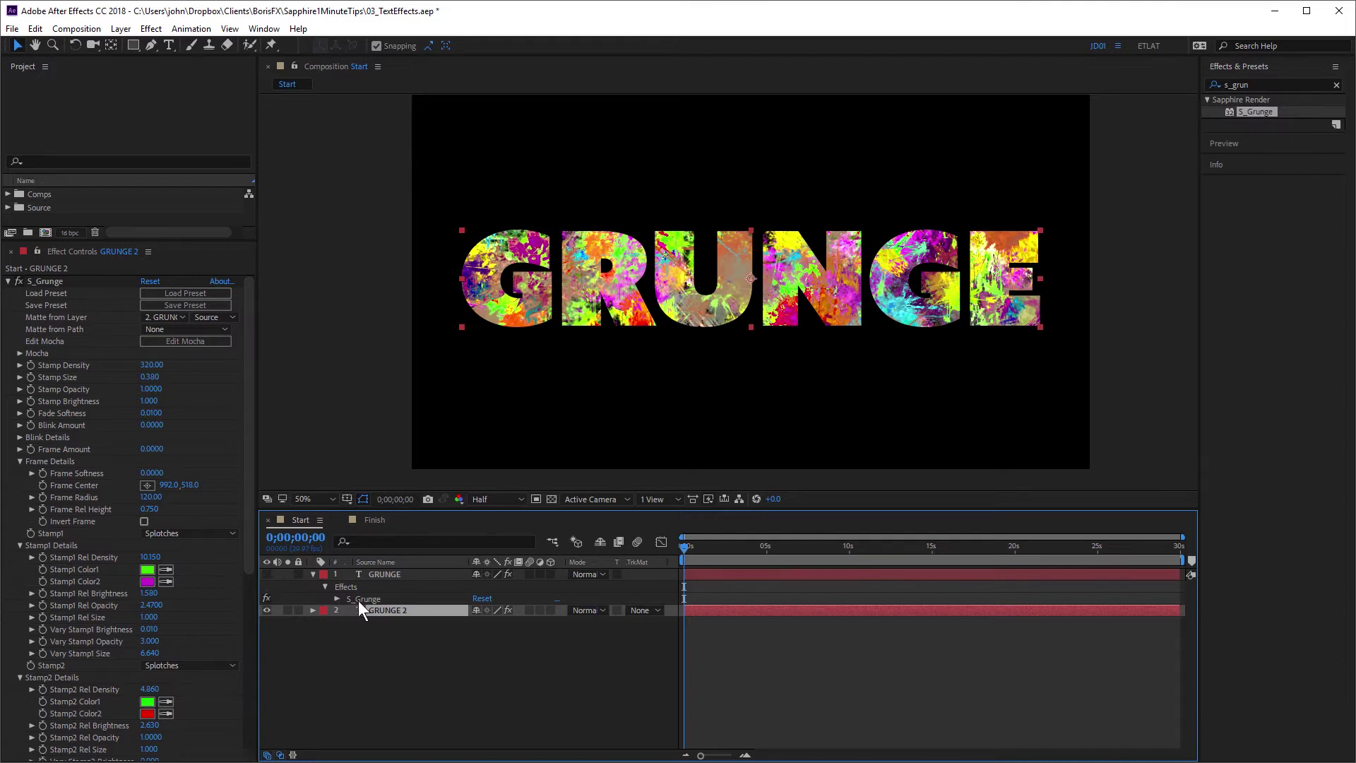
click(253, 487)
drag(252, 487, 261, 741)
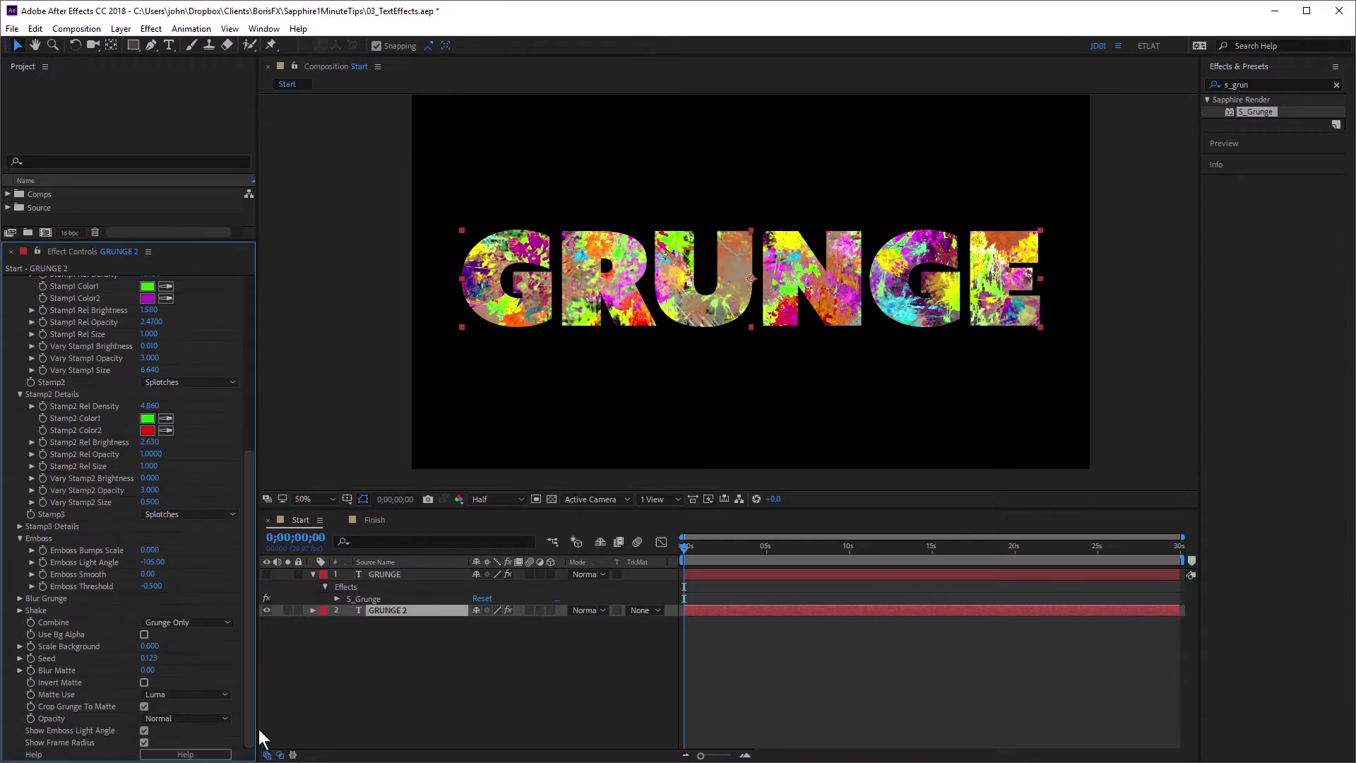
click(144, 707)
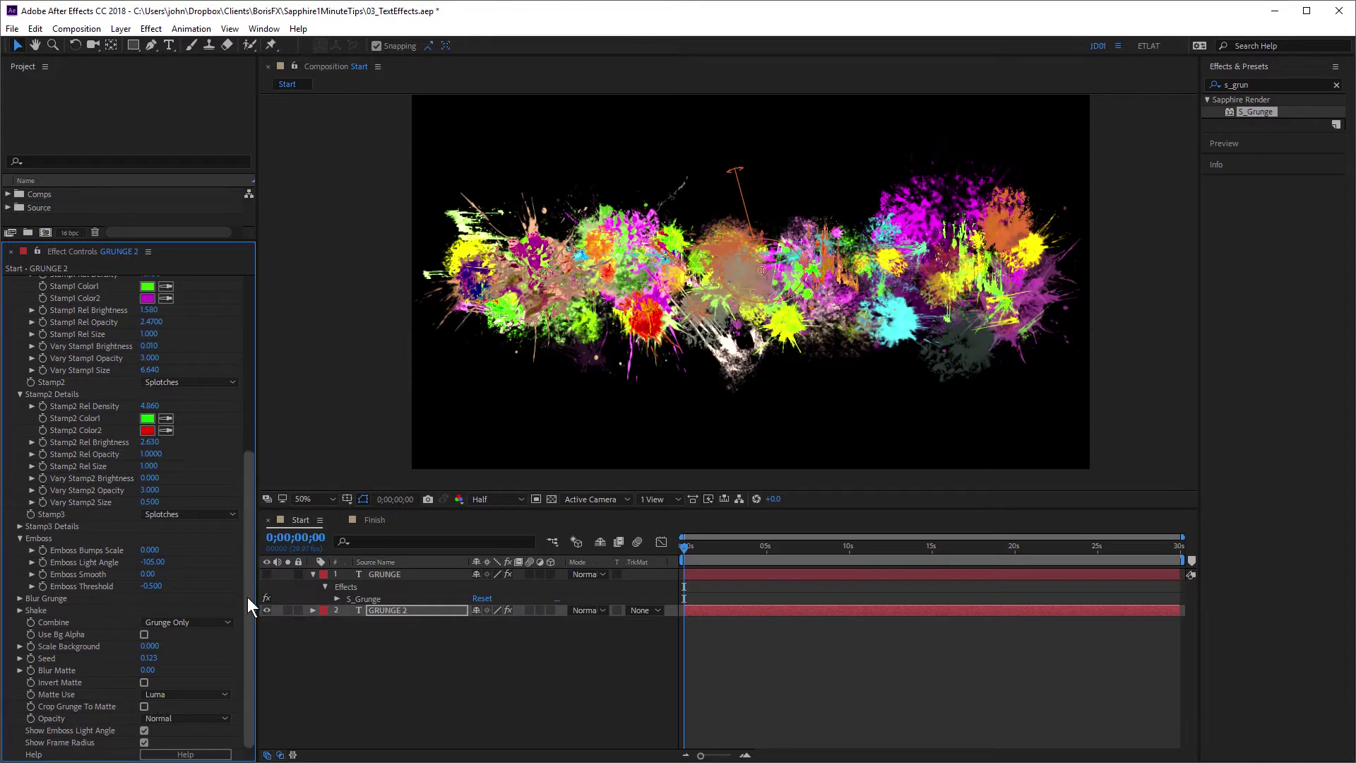
drag(247, 596, 254, 276)
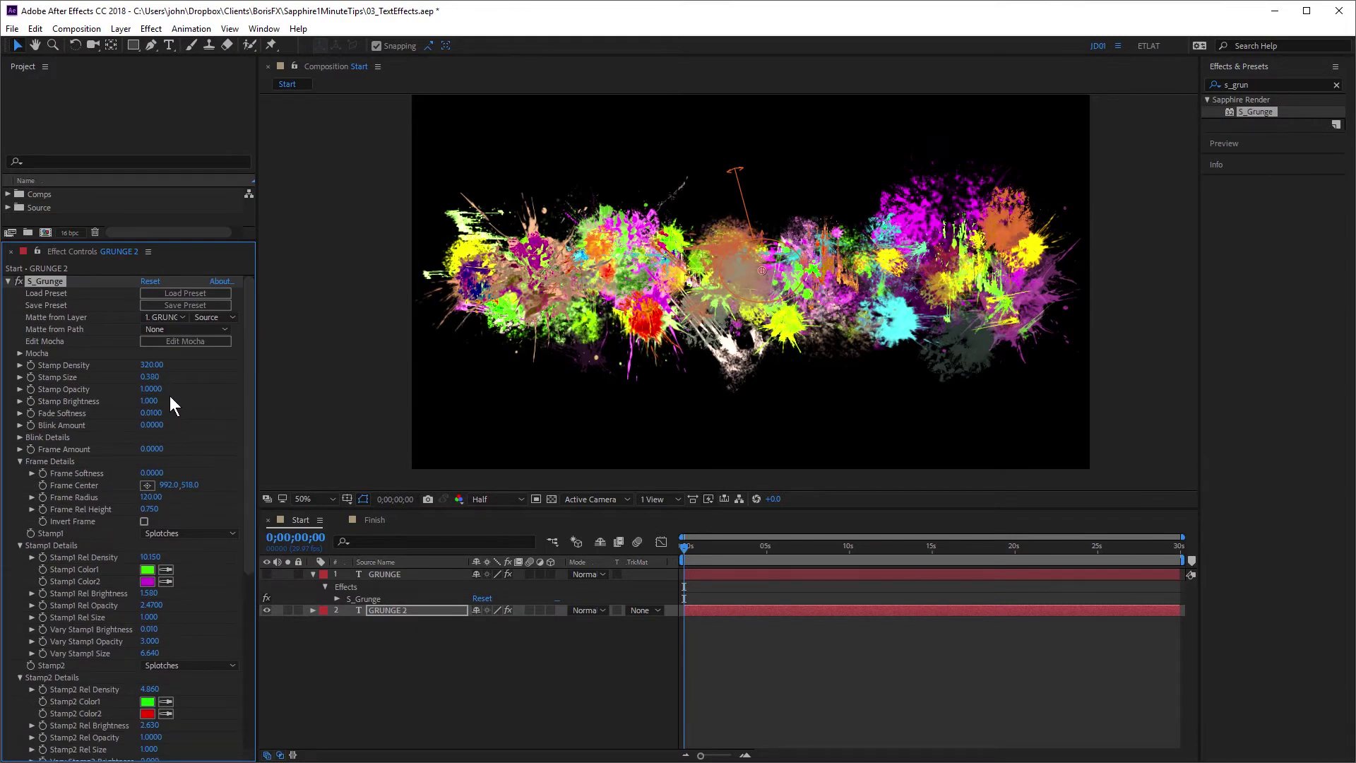
drag(151, 378, 144, 382)
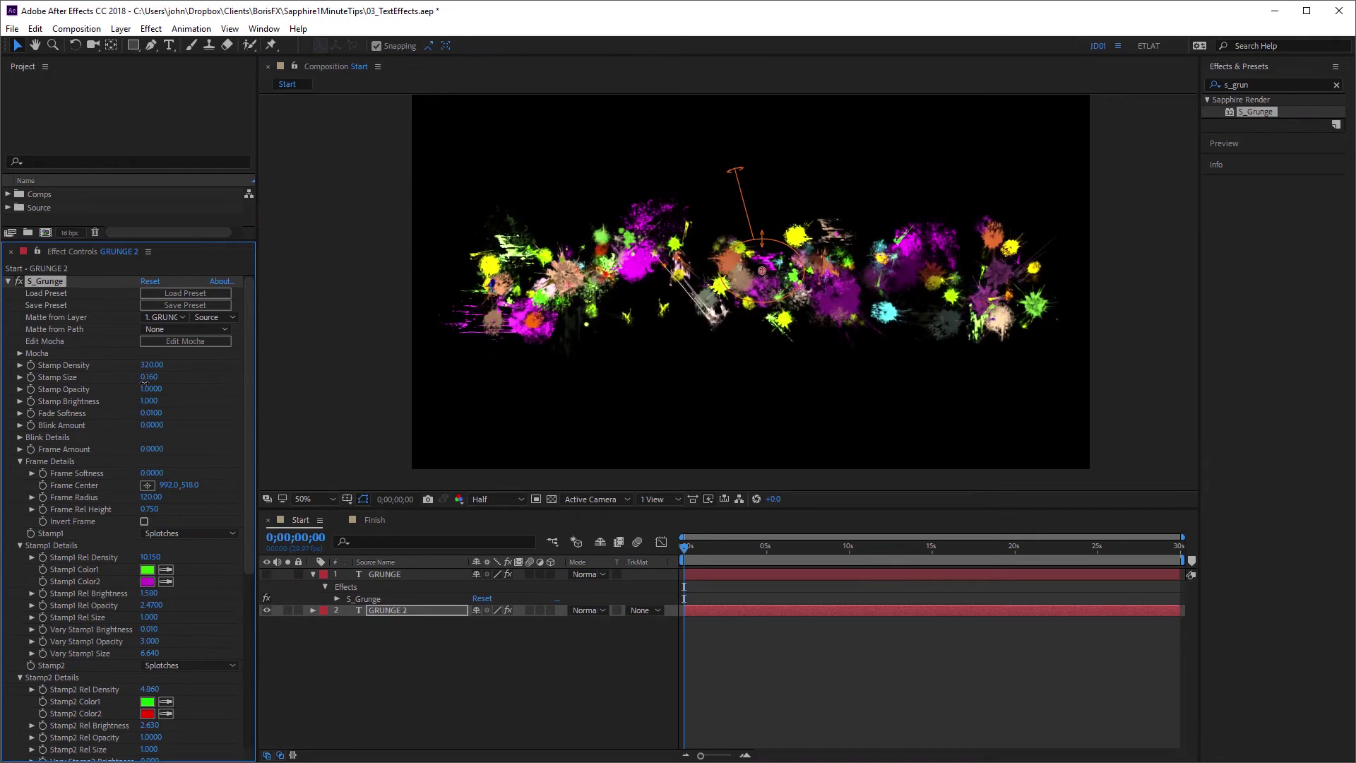
click(266, 575)
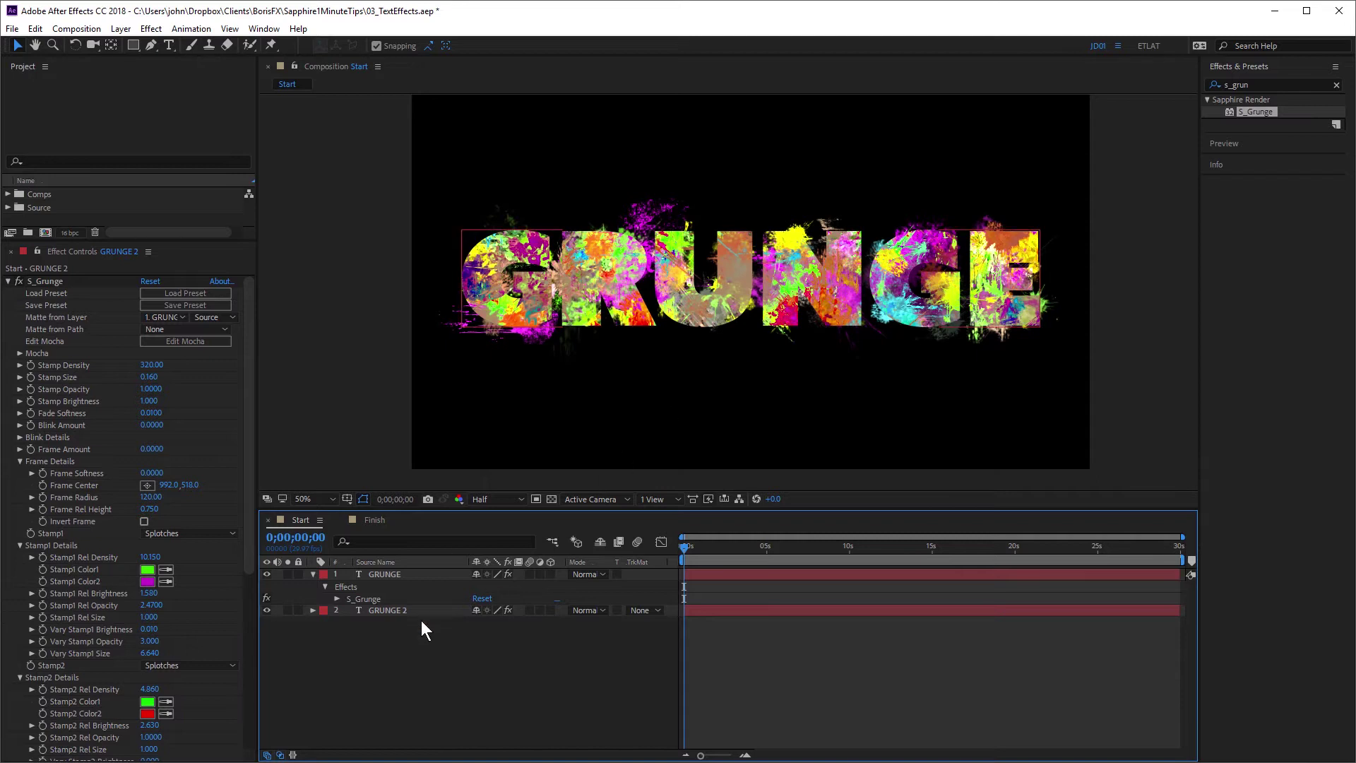
Step: Set GRUNGE 2's S_Grunge Seed to 0.303 and search its properties for 'shake'
click(389, 609)
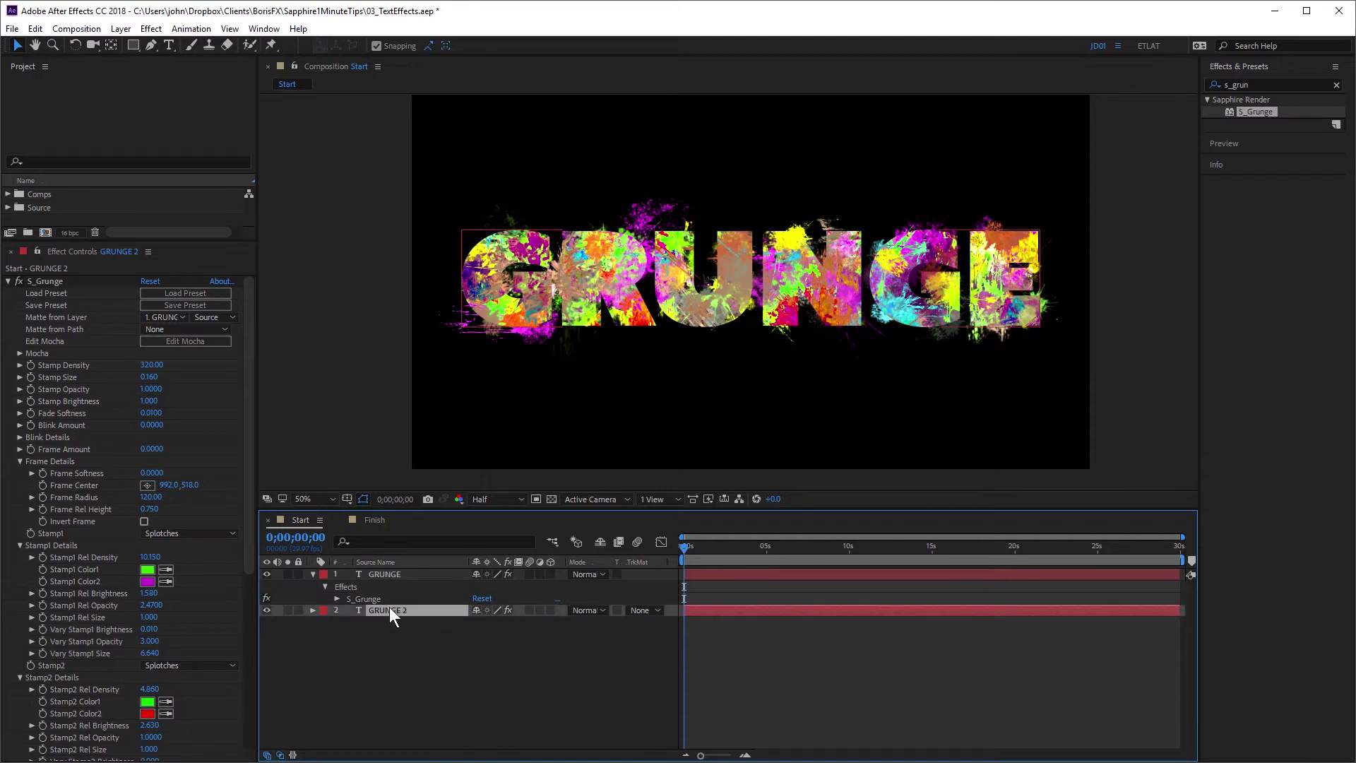
click(398, 538)
text(seed)
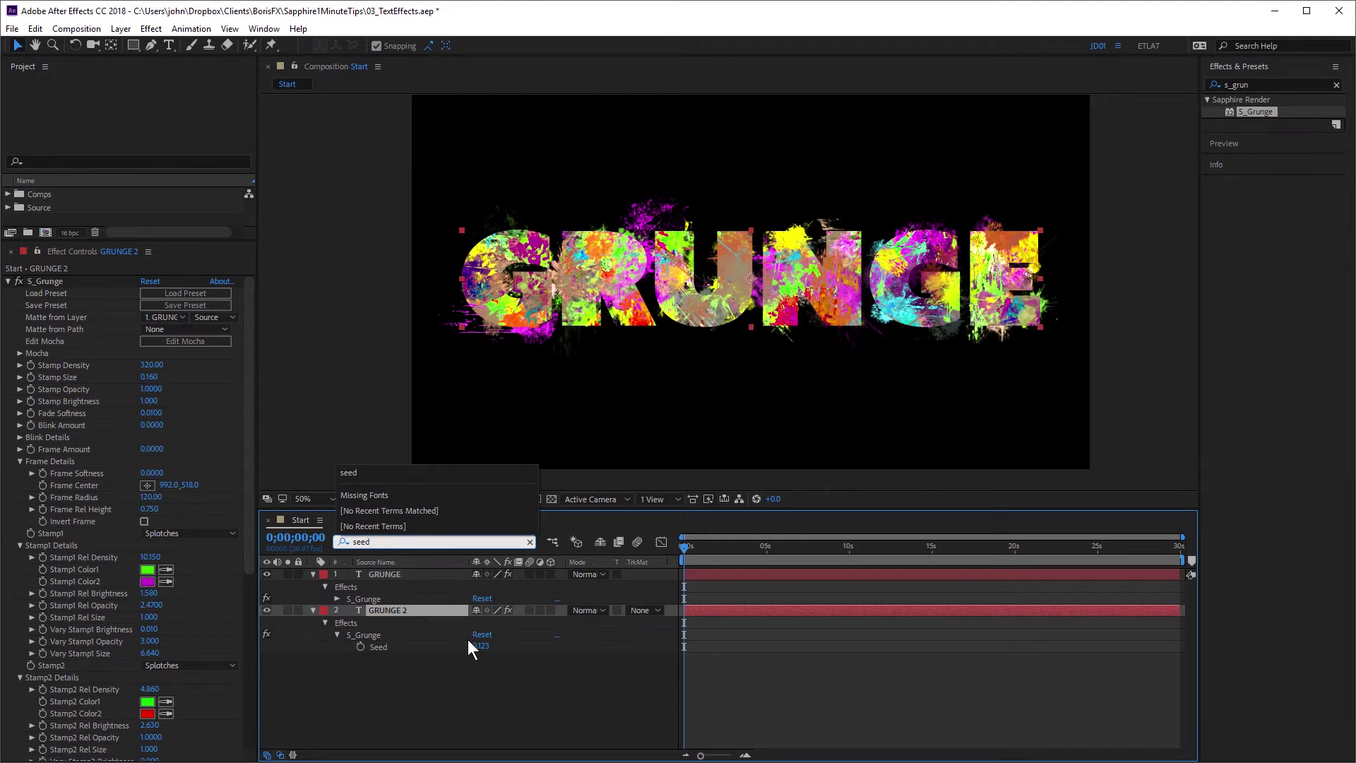
drag(475, 647, 486, 646)
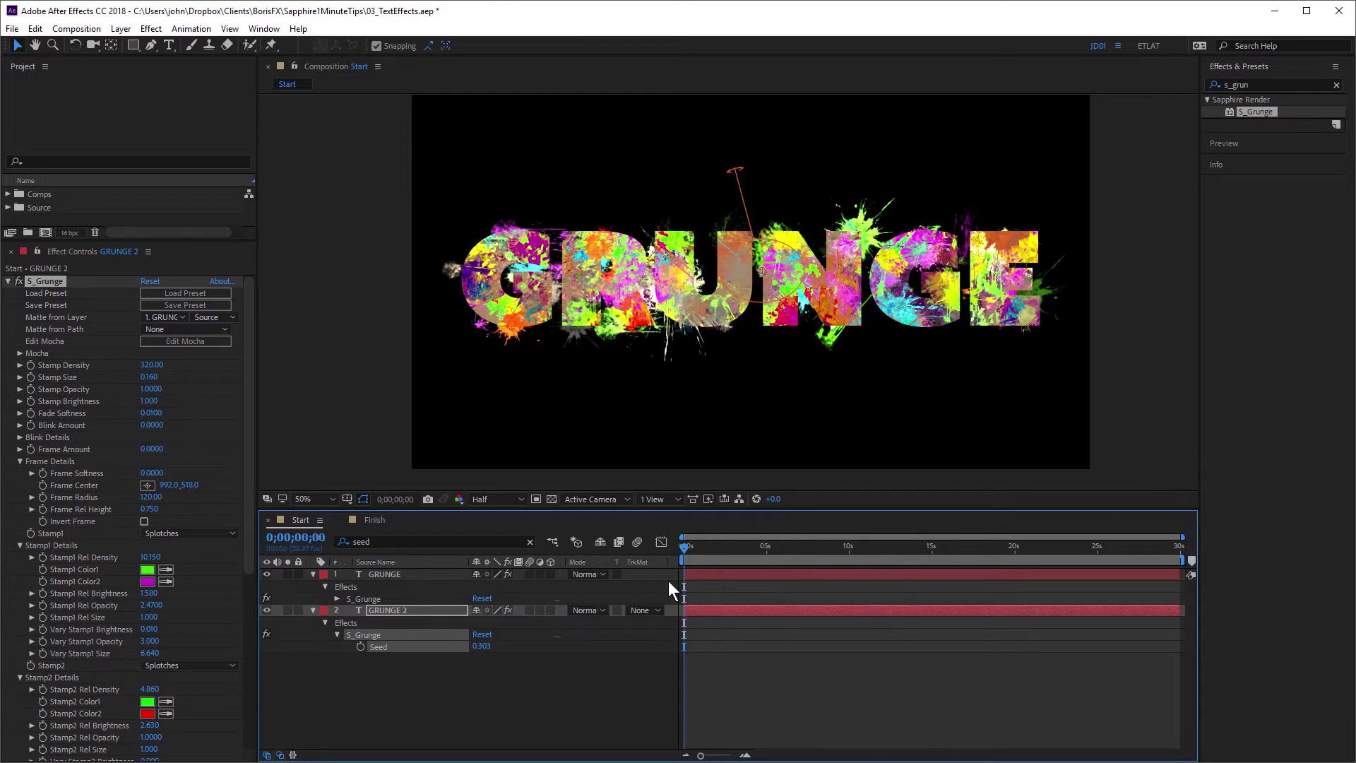
double_click(401, 541)
text(shake)
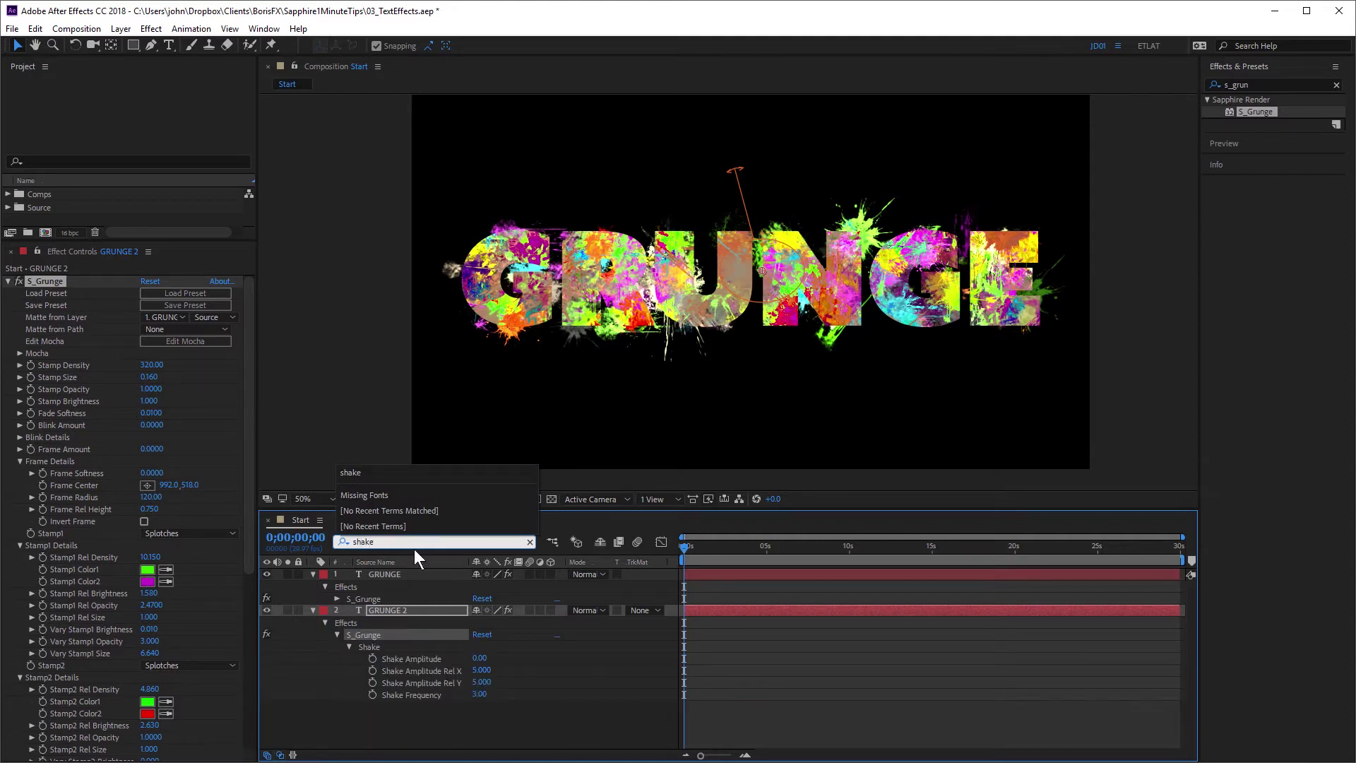
Step: Set GRUNGE 2 Shake Amplitude to 1.40 and Per Stamp Amplitude to 1.90, previewing the jitter
drag(480, 658, 499, 659)
key(space)
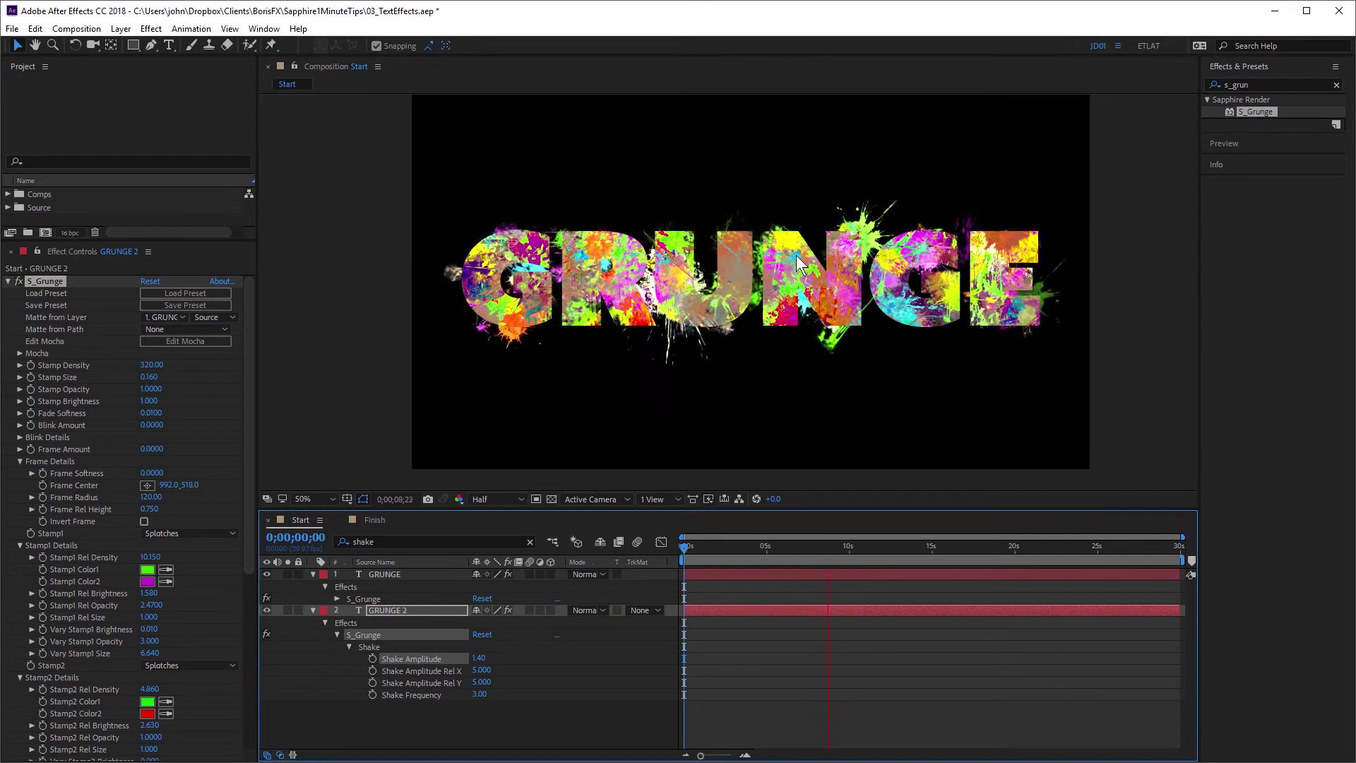
click(351, 648)
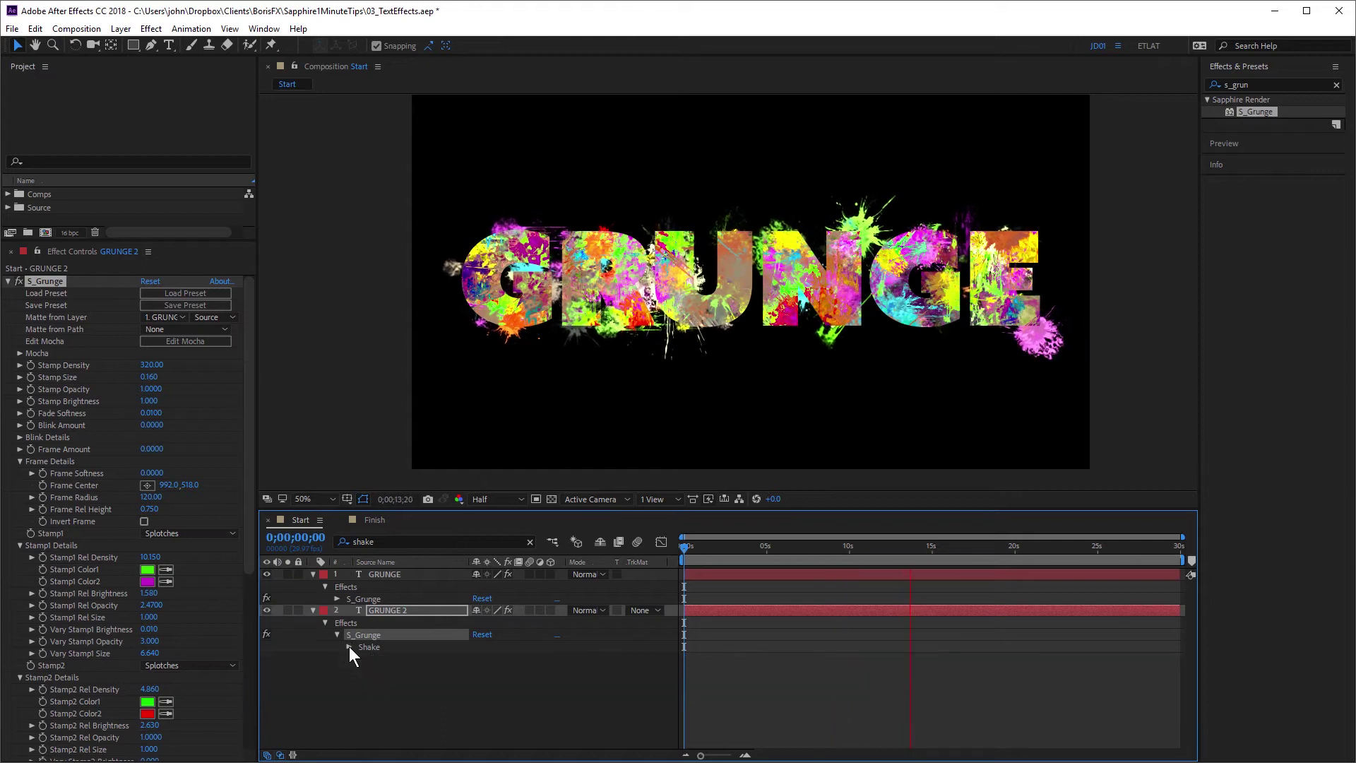
click(349, 646)
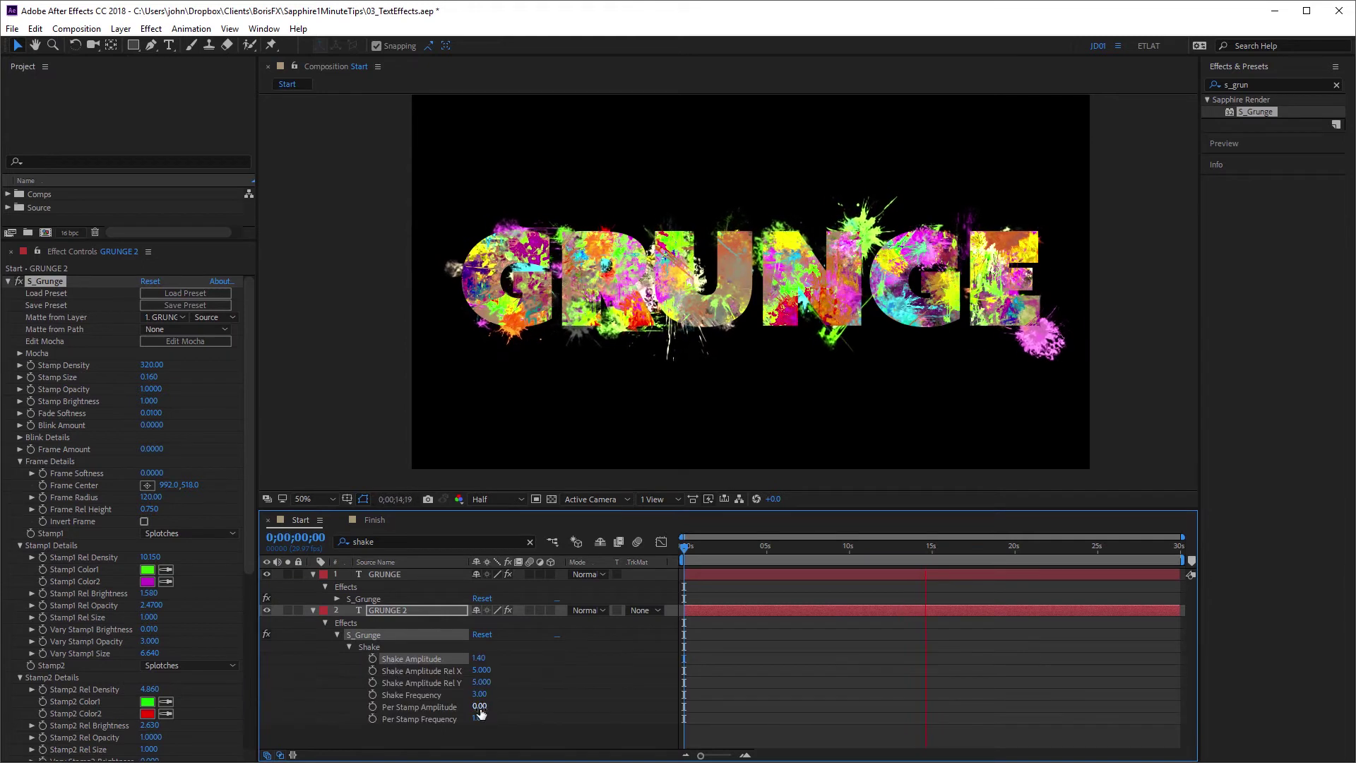
click(418, 707)
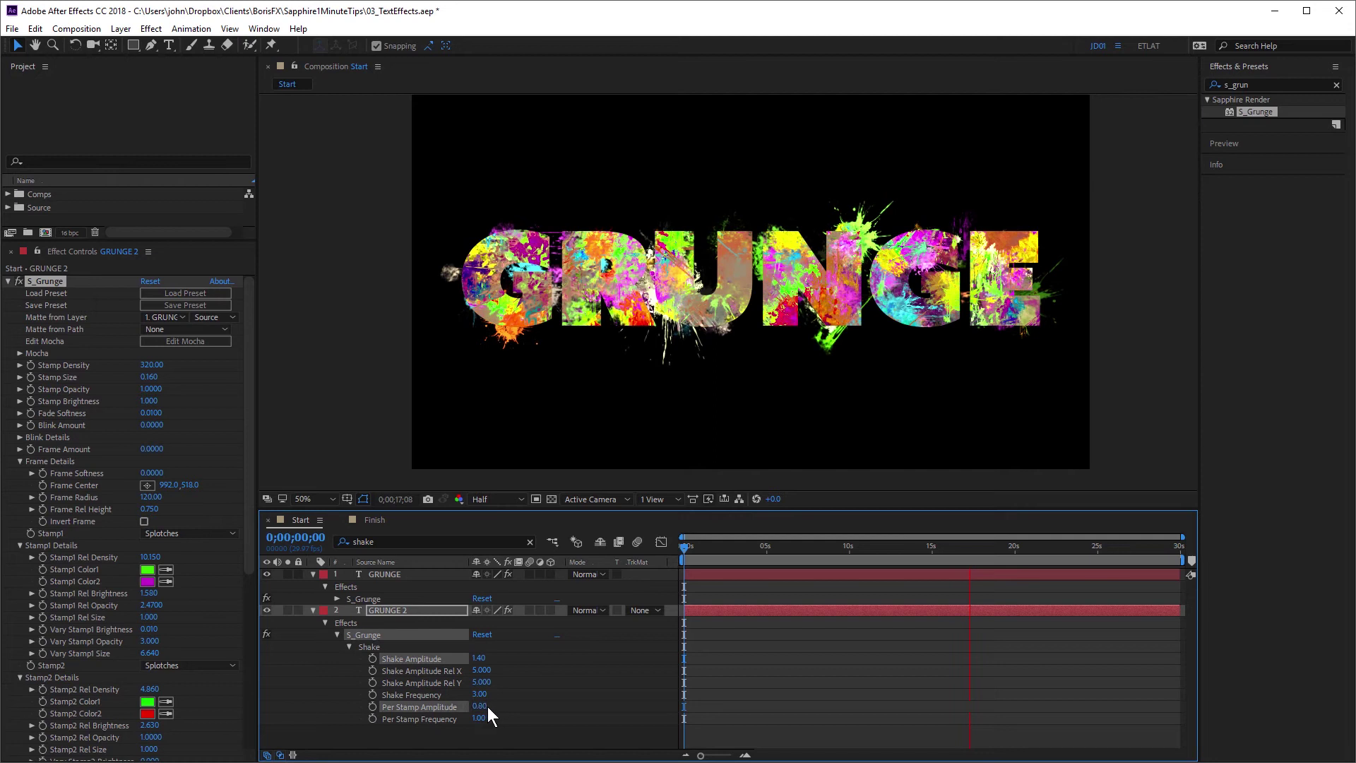
drag(482, 707, 487, 707)
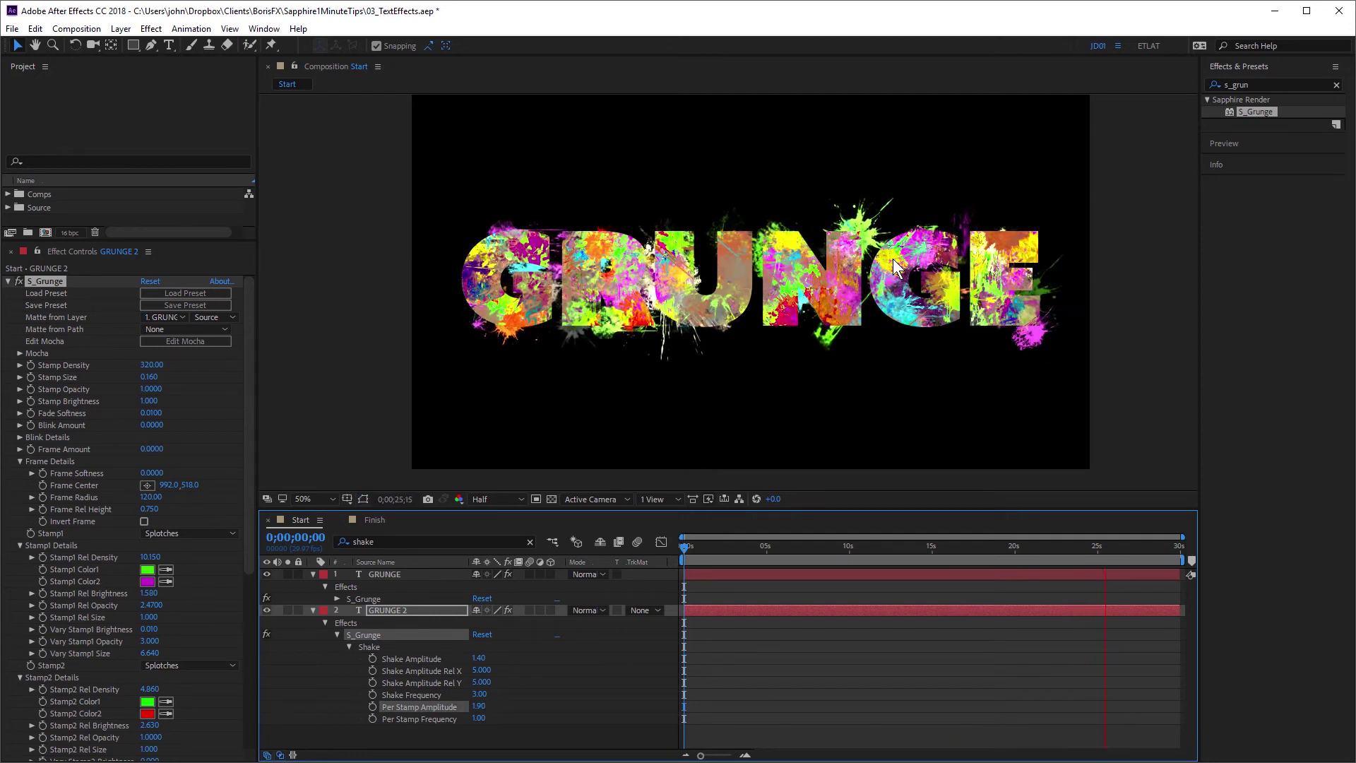
key(space)
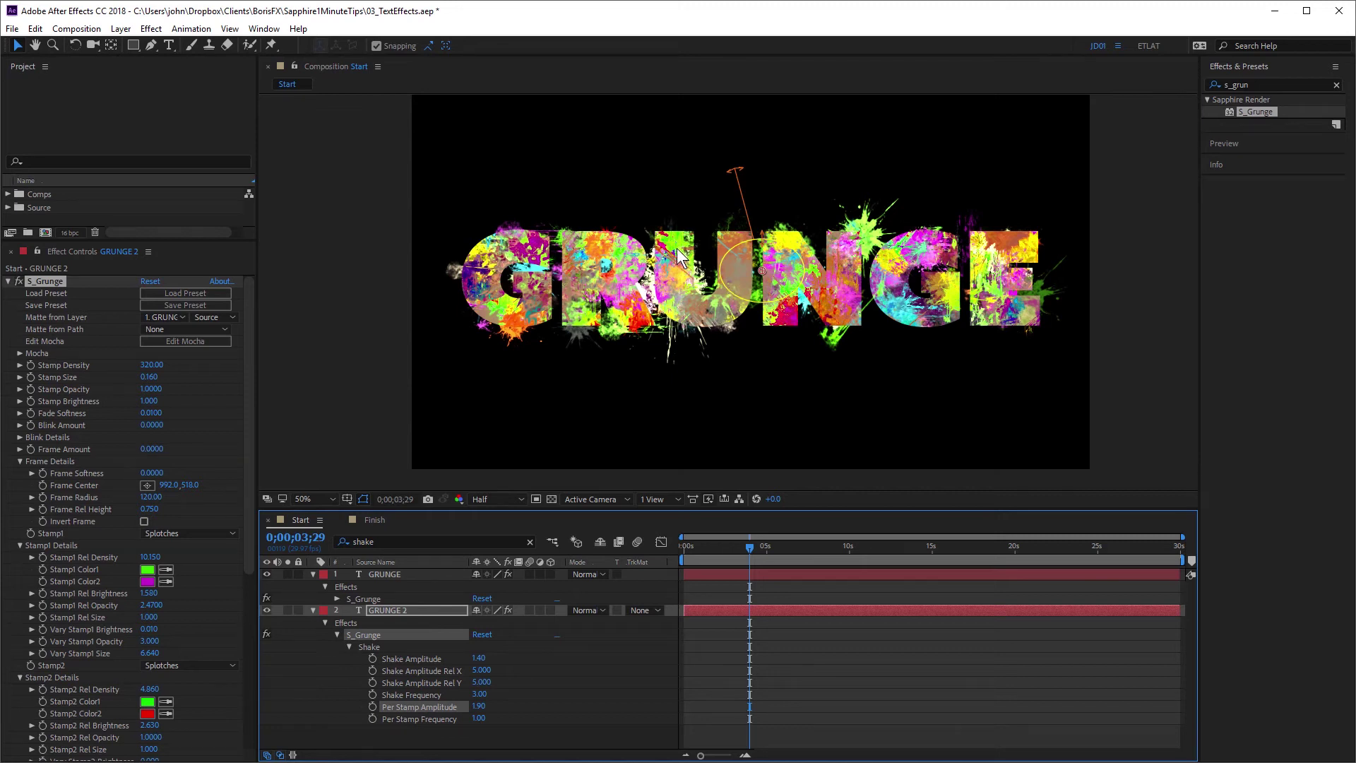
Step: Drive the GRUNGE layer's Seed with a 'time' expression and preview the changing pattern
click(396, 576)
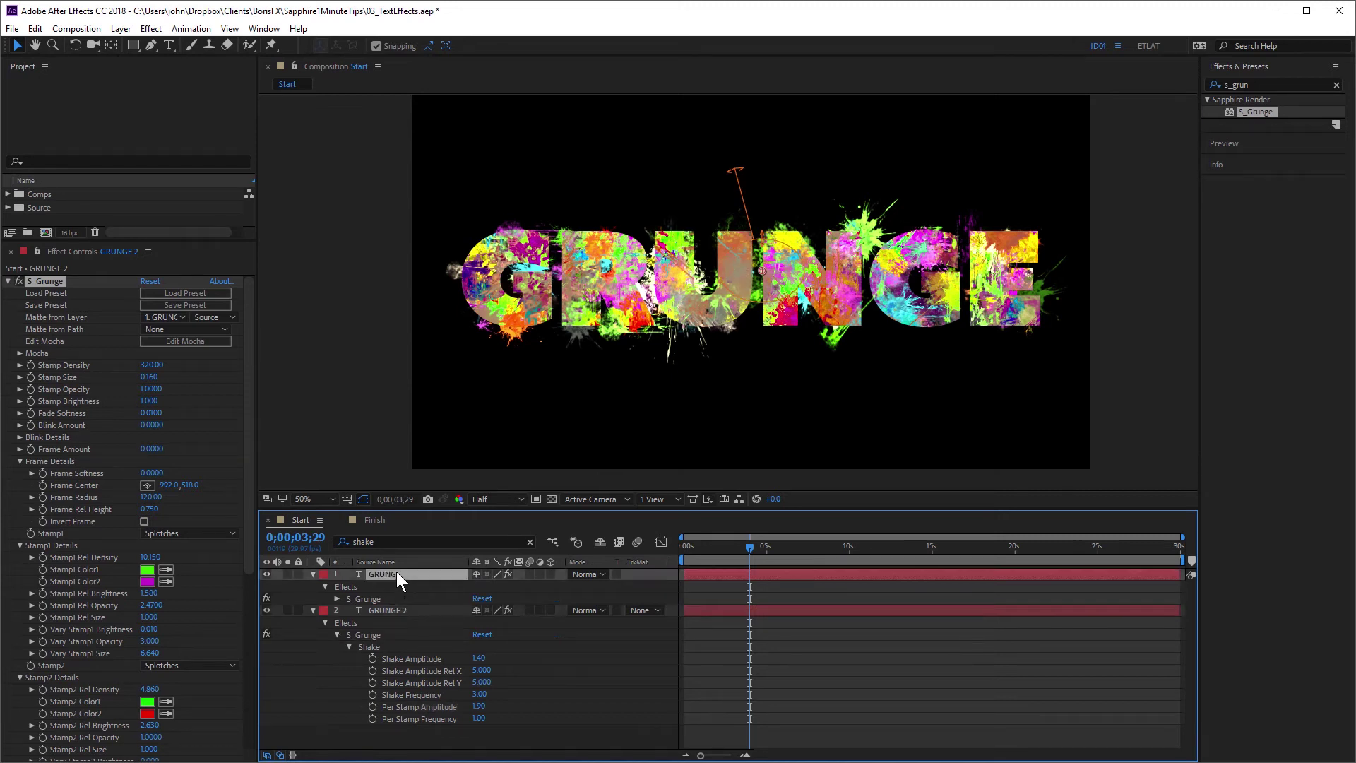
double_click(426, 542)
text(seed)
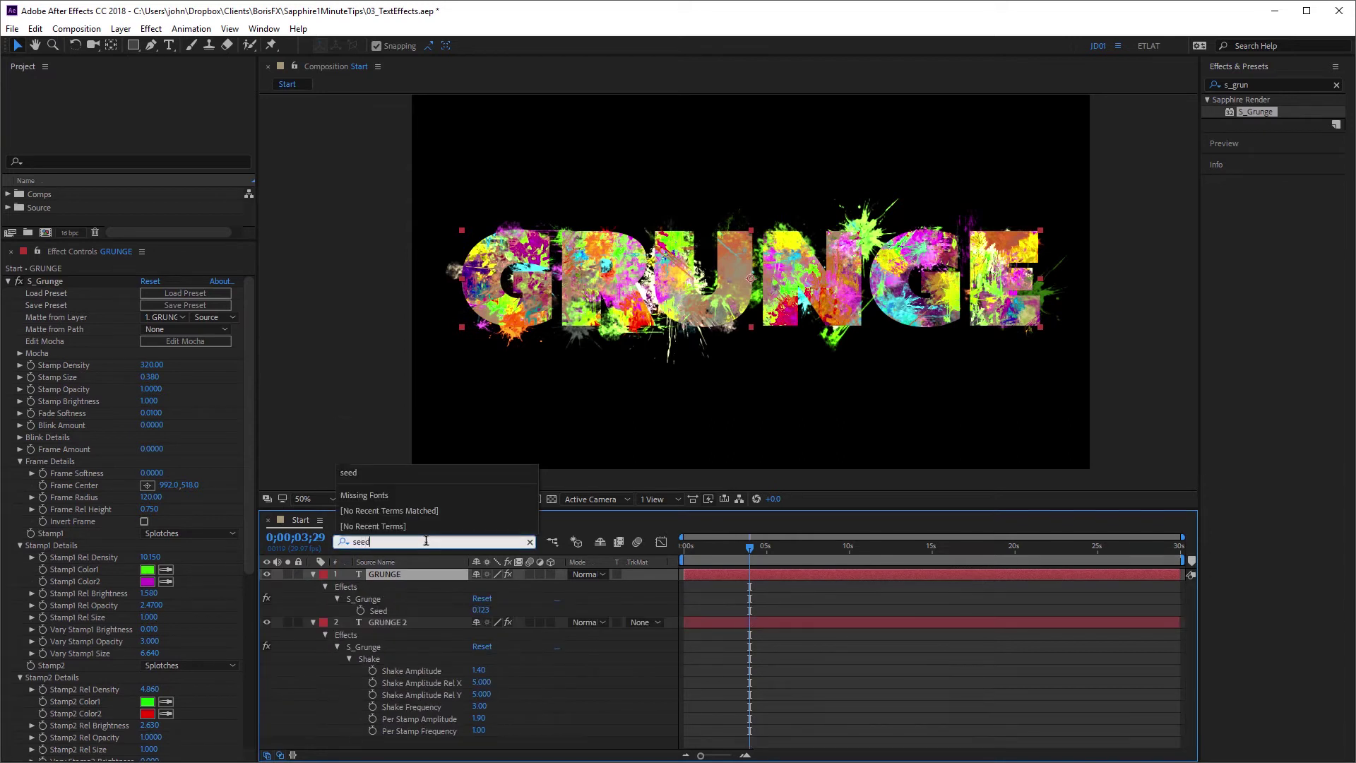
key(Return)
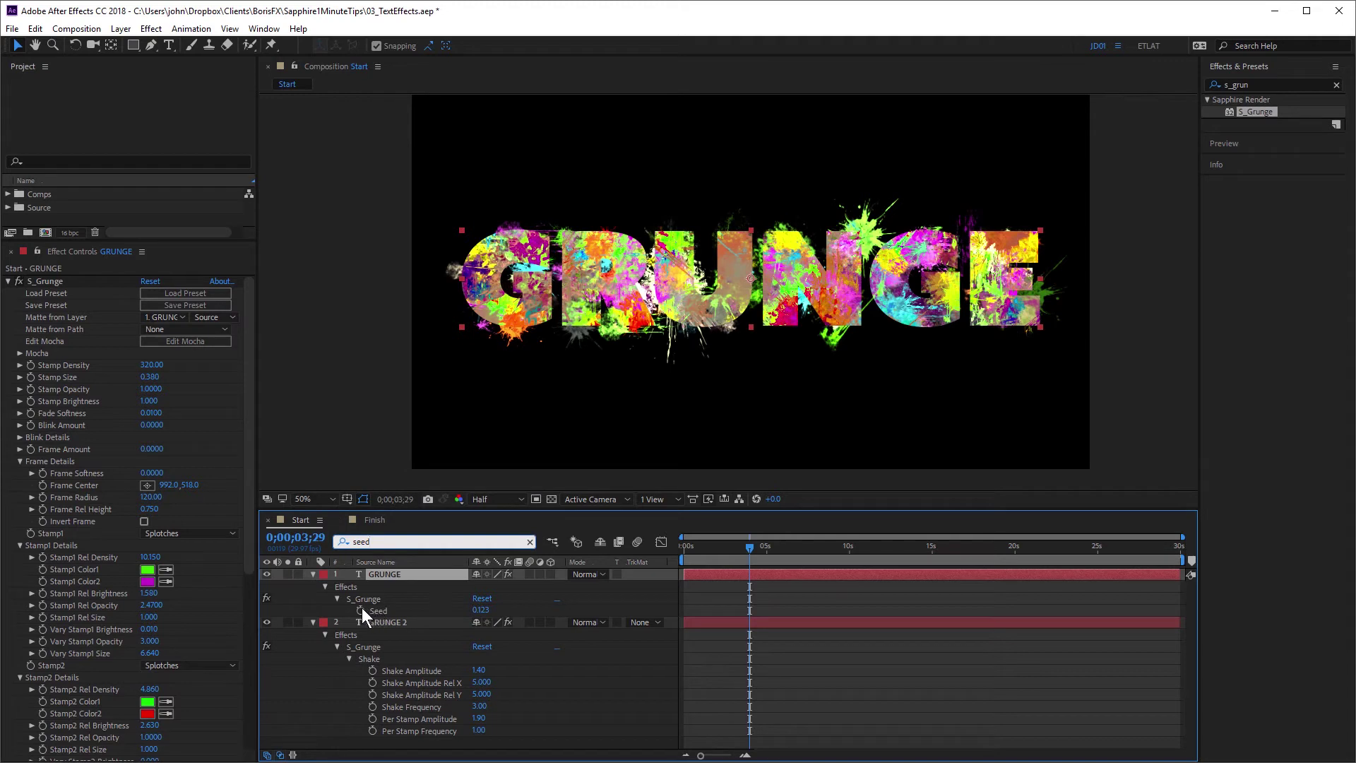
alt+click(359, 609)
text(time)
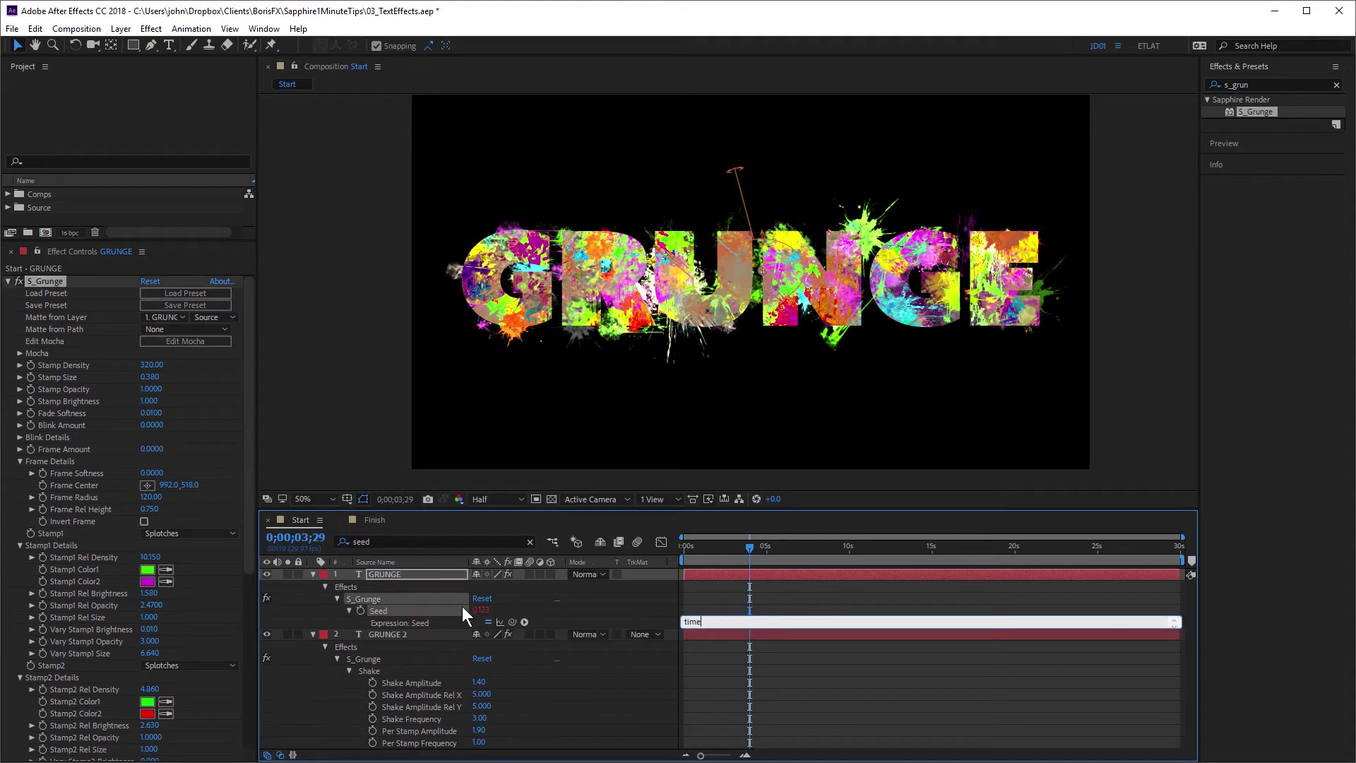
click(725, 599)
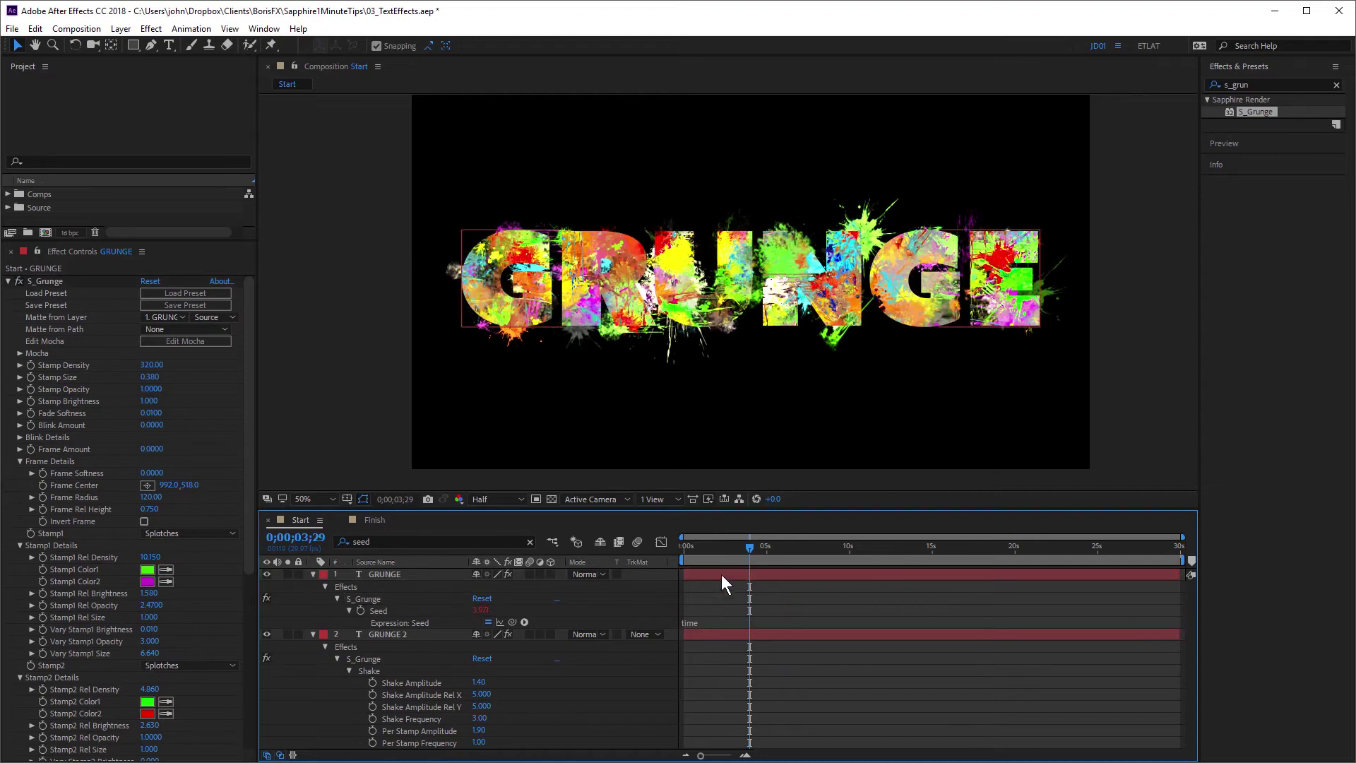
key(KP_0)
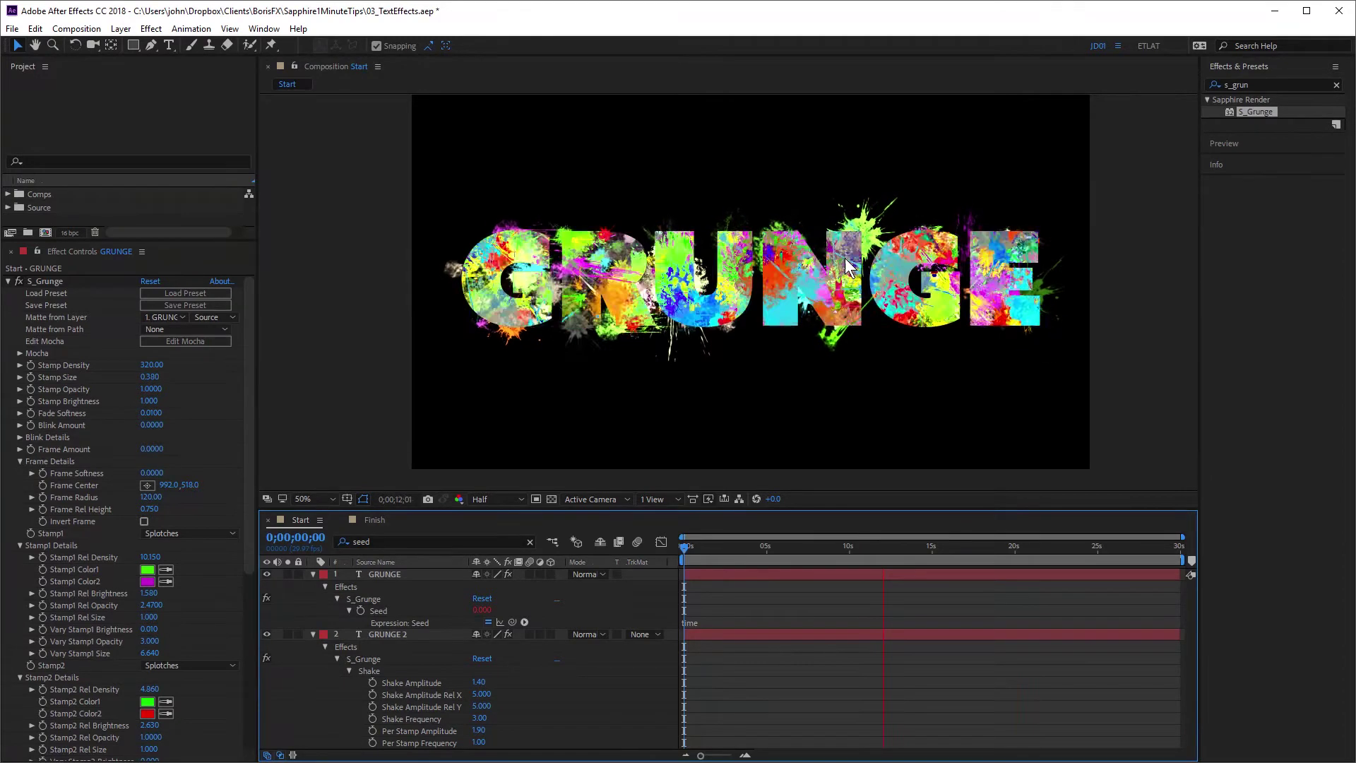
key(space)
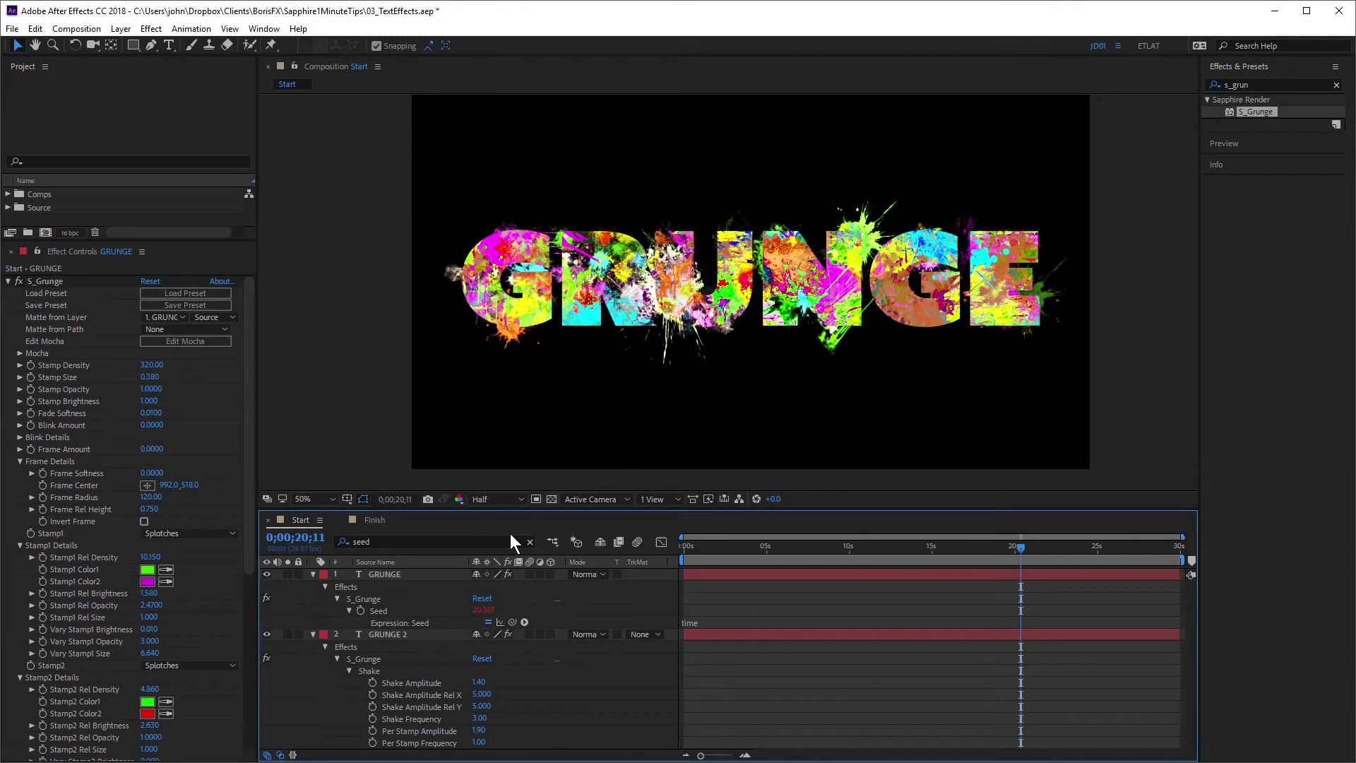
Step: Raise the GRUNGE layer's S_Grunge Blur Grunge value to 200
click(389, 576)
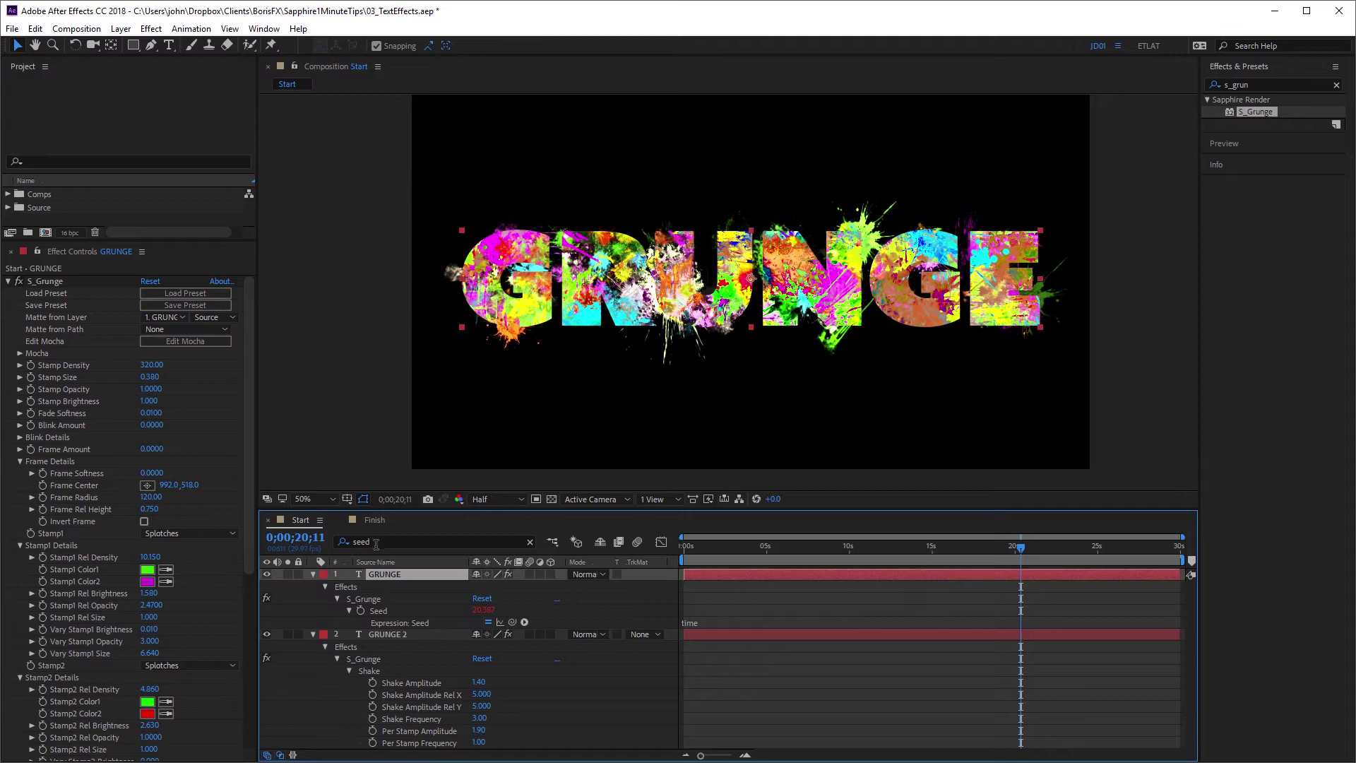
double_click(376, 543)
text(blur)
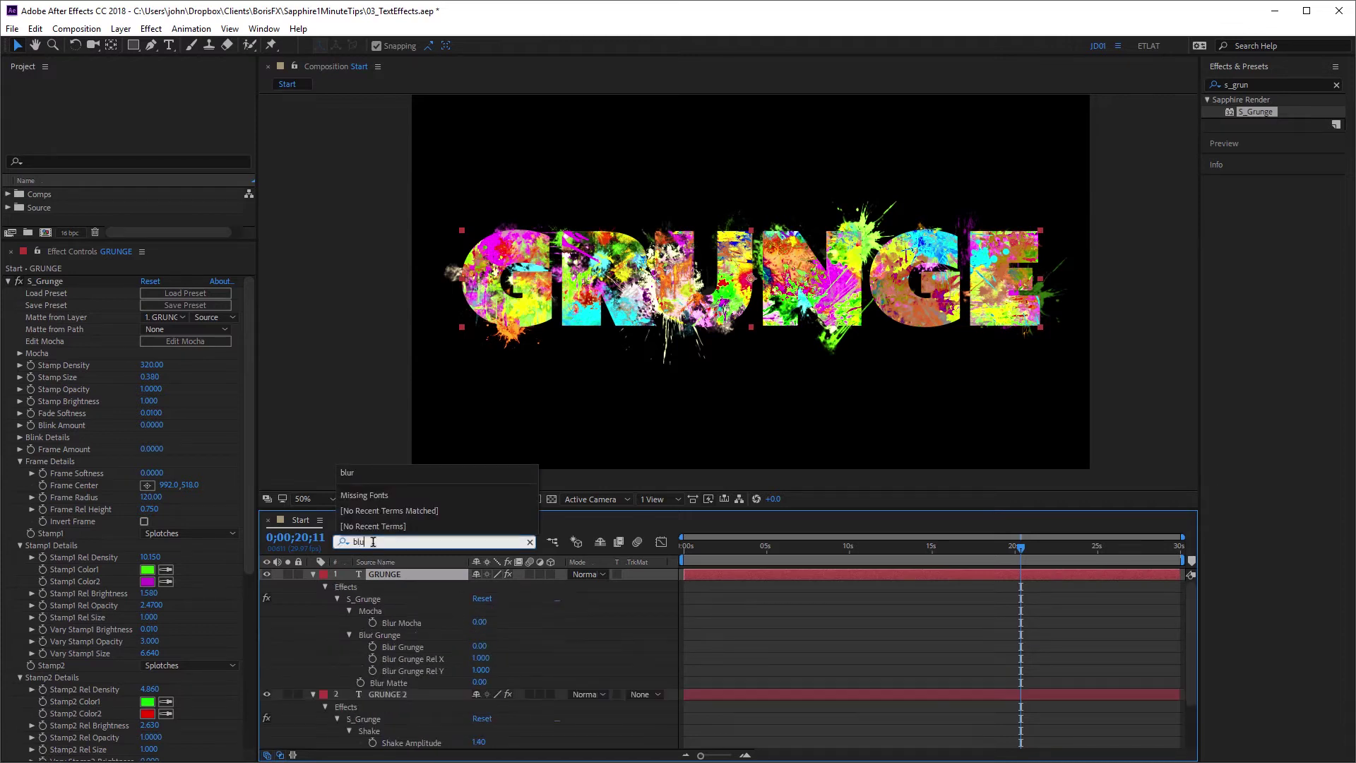
click(480, 648)
drag(482, 645, 591, 614)
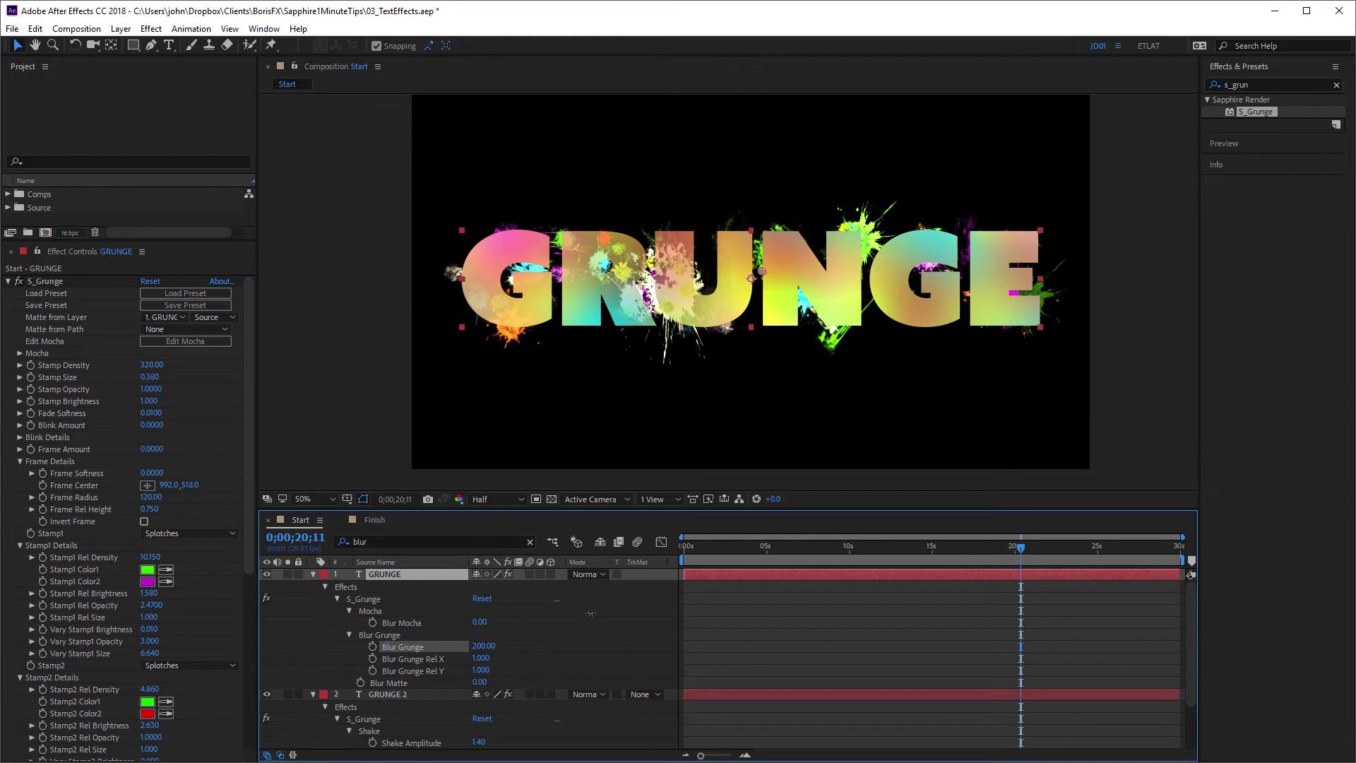
Step: Scrub and play the animation from the start to check the blurred fill
click(366, 598)
drag(698, 546, 726, 545)
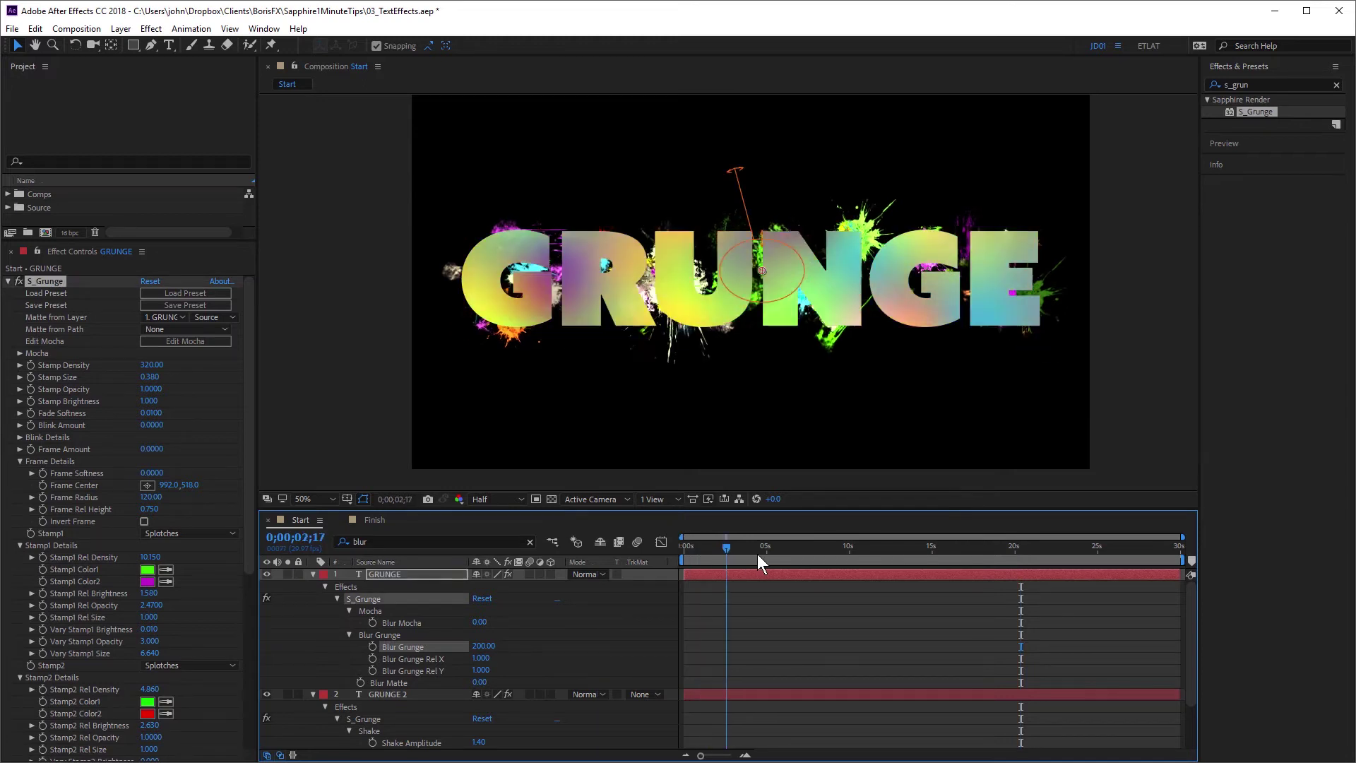
key(Home)
key(space)
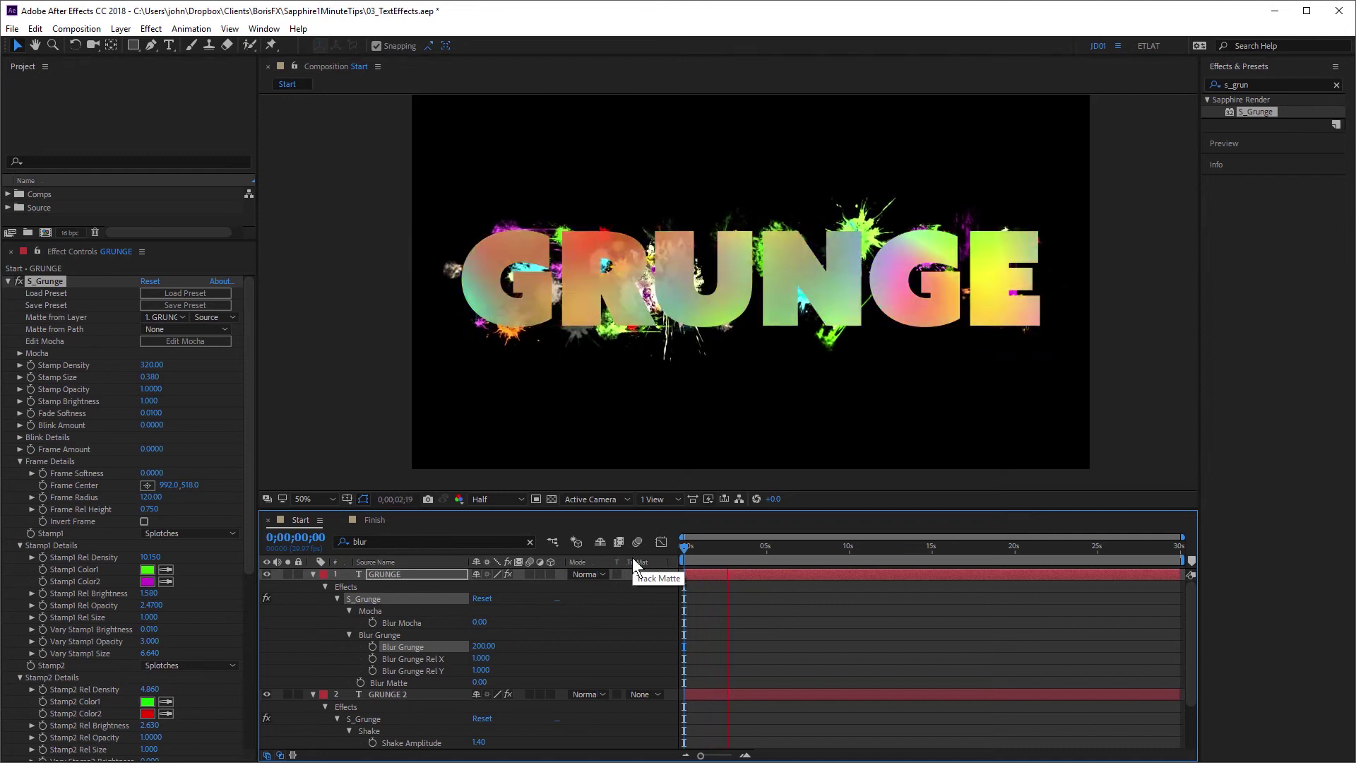
key(space)
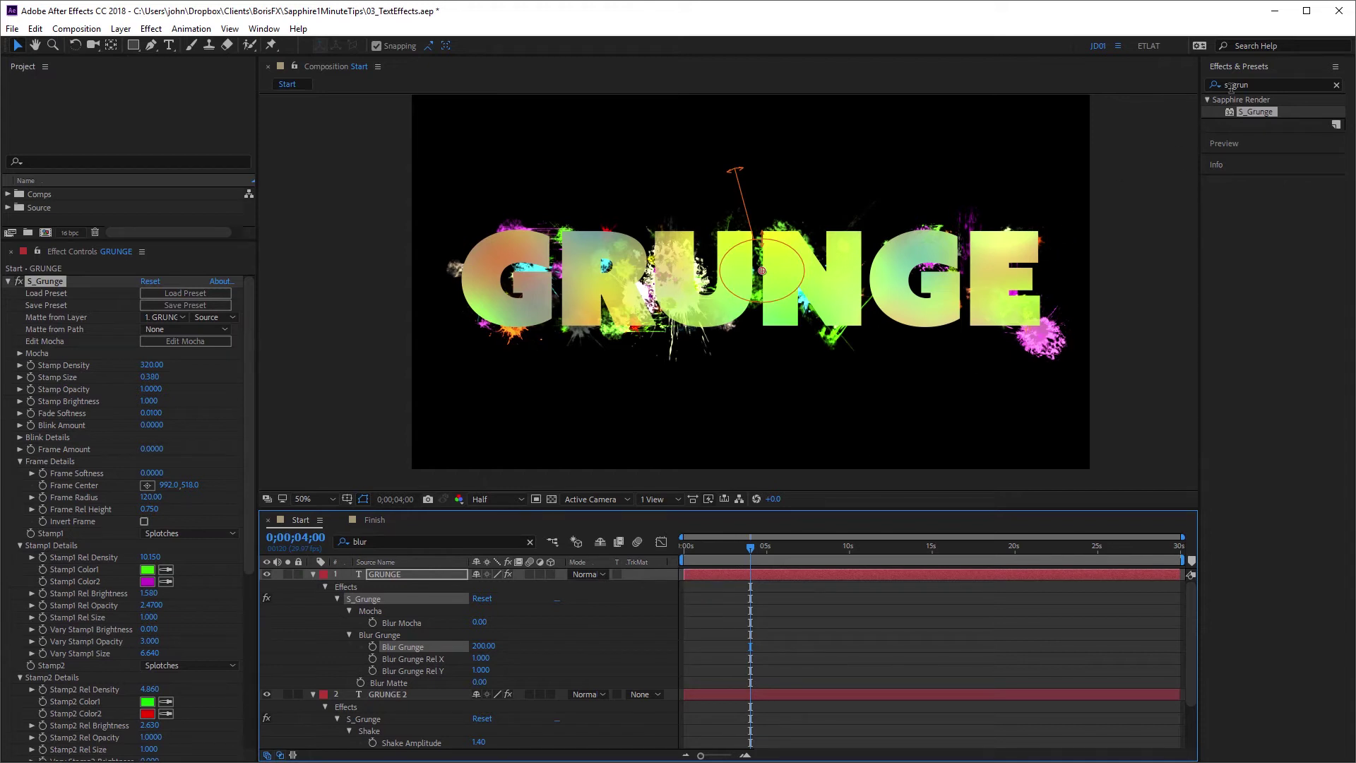
Step: Apply S_EdgeDetect to the GRUNGE layer in Chroma Edges mode and scrub to check the outlines
double_click(1255, 85)
text(s_edge)
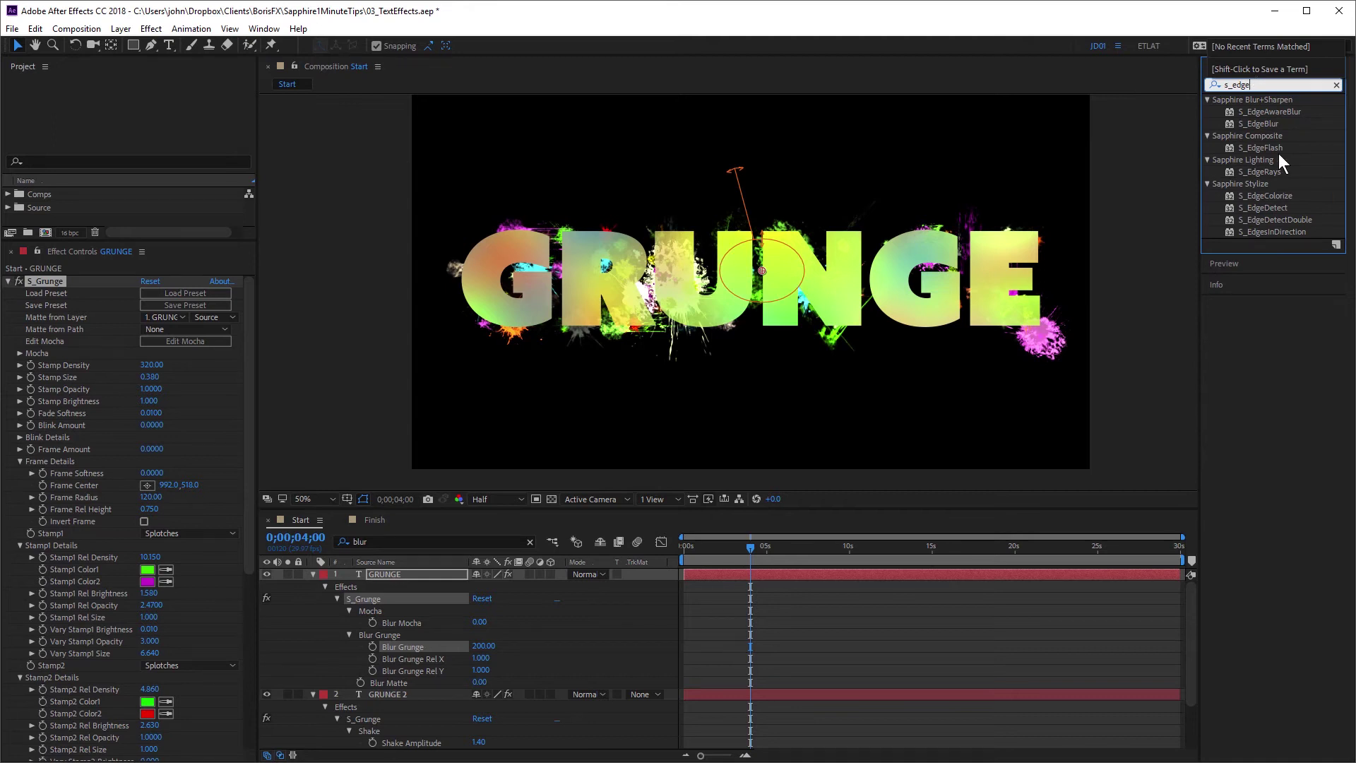
double_click(1273, 208)
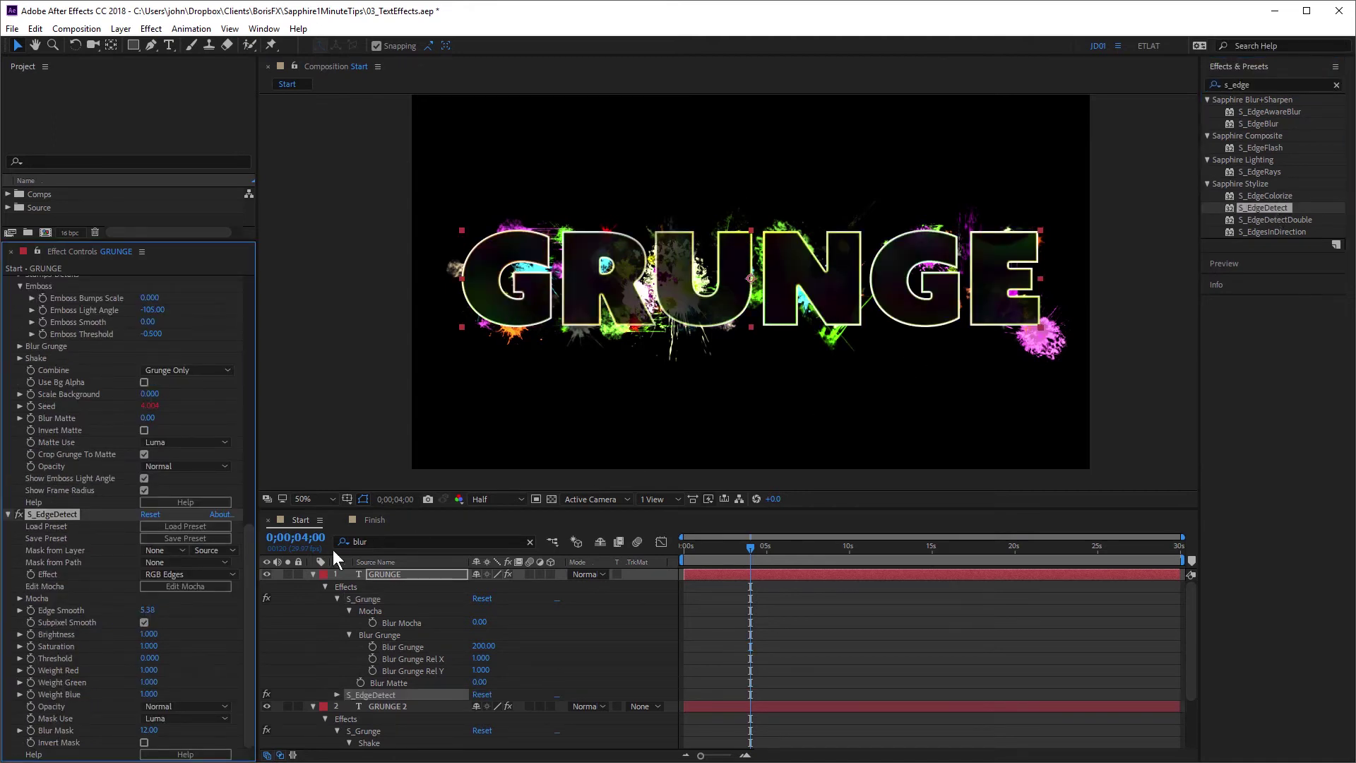
click(185, 573)
click(189, 599)
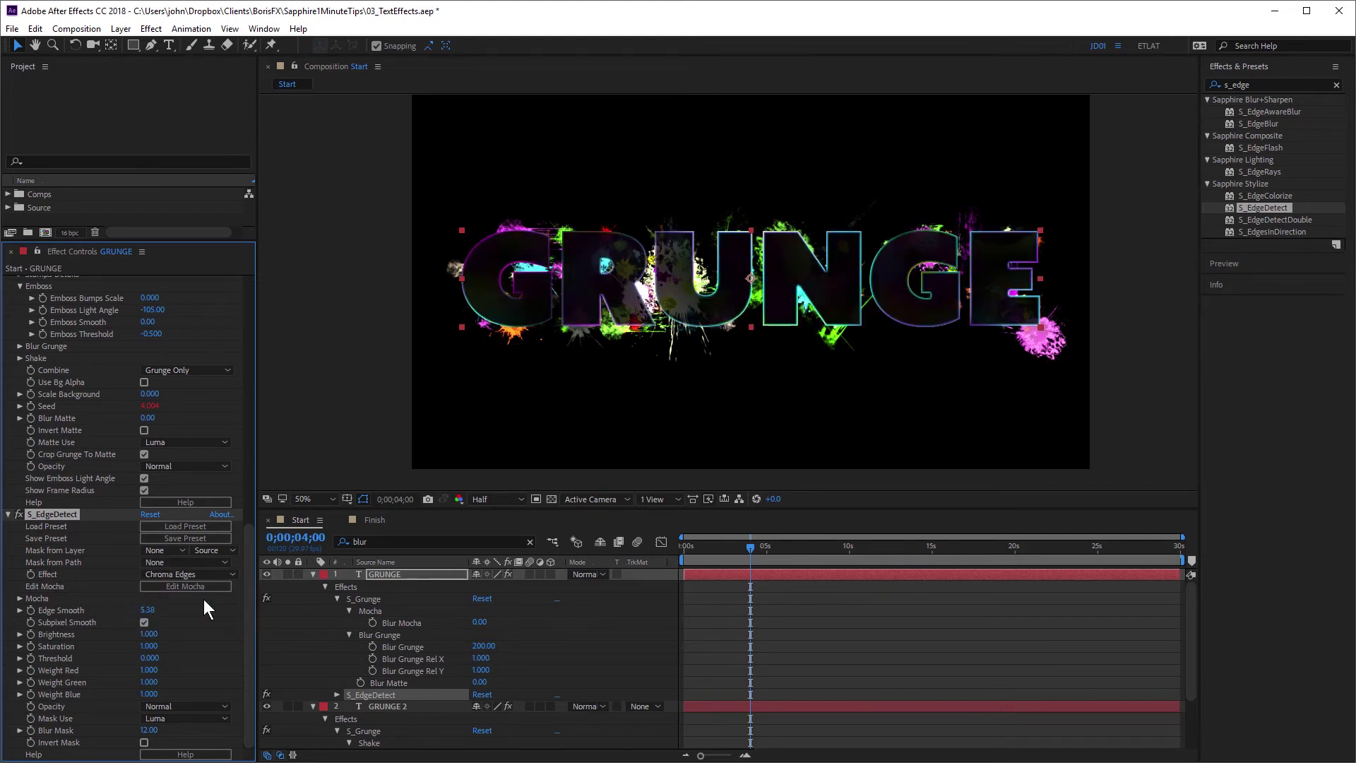
scroll(982, 282, up, 1)
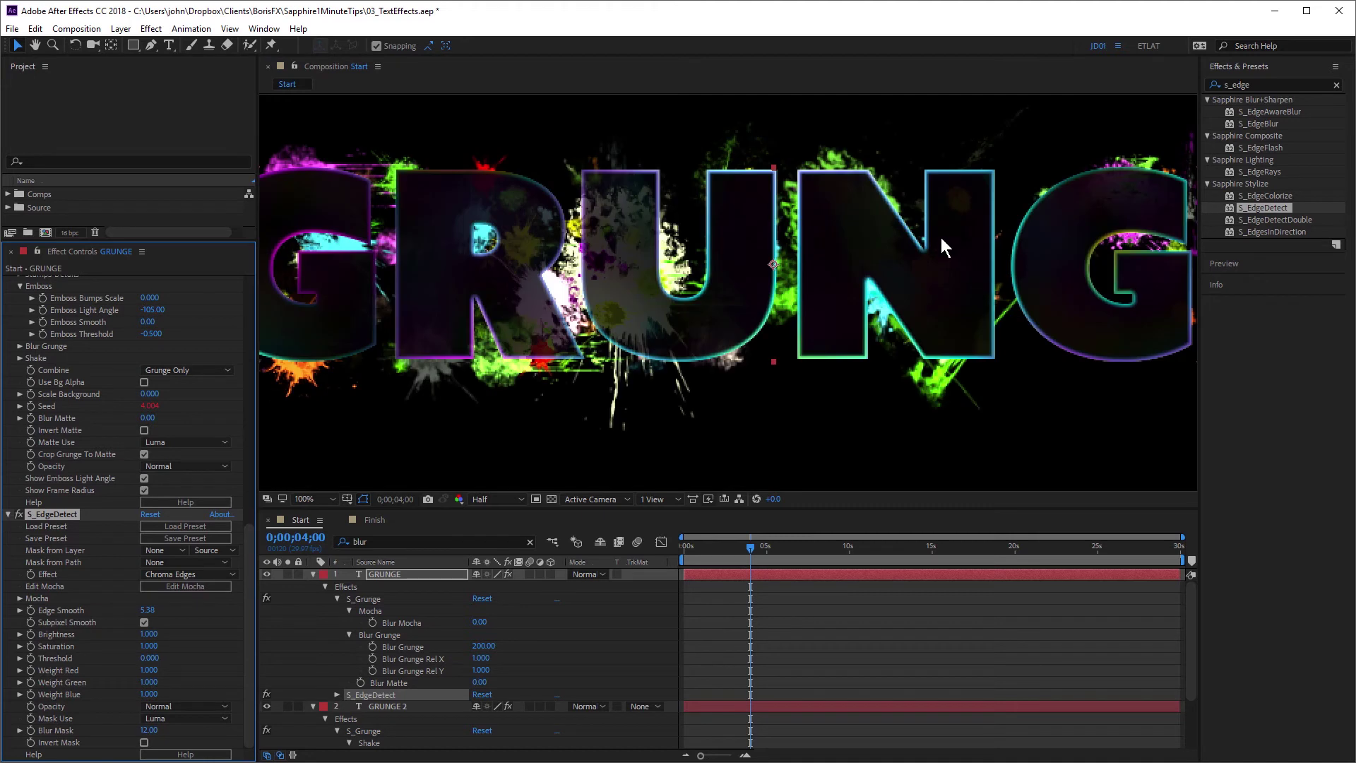
scroll(808, 297, down, 1)
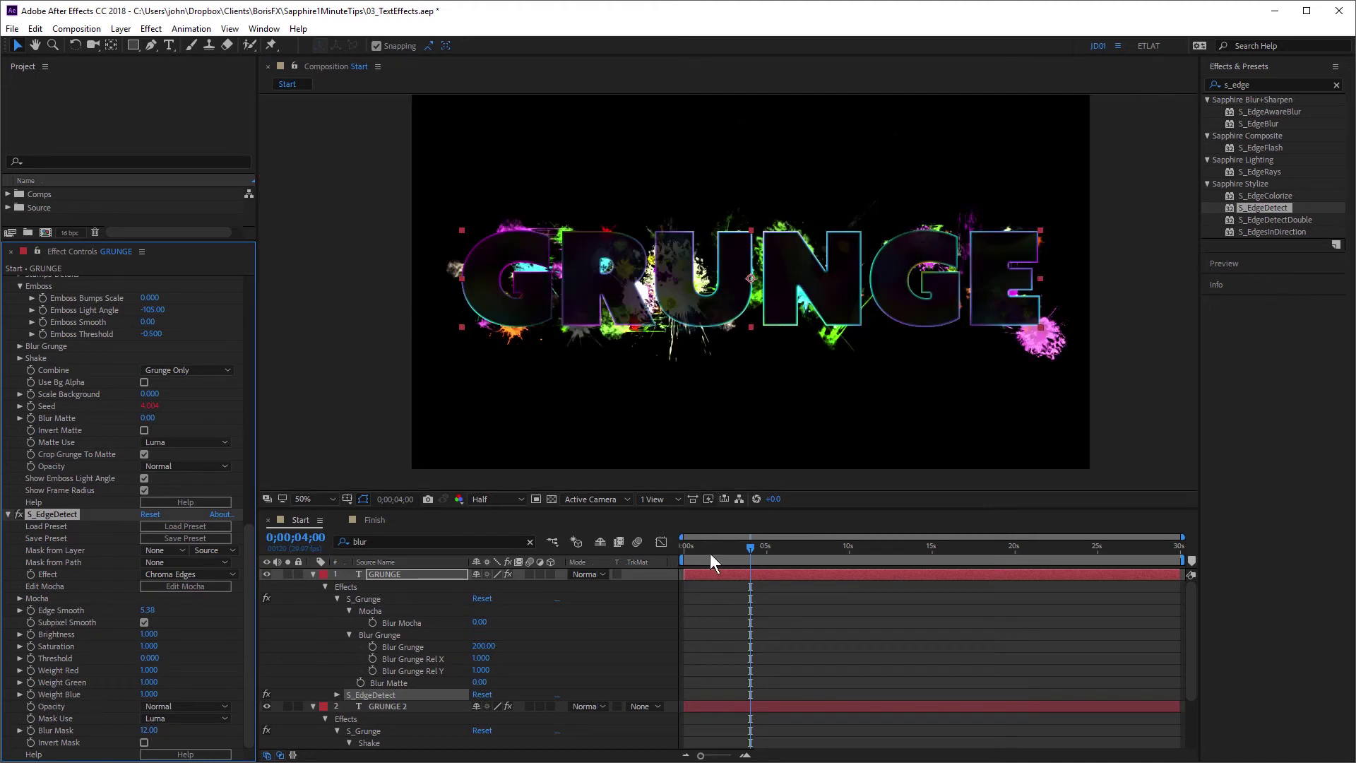
click(711, 548)
mouse_move(710, 547)
mouse_down()
mouse_move(764, 545)
mouse_move(683, 545)
mouse_up()
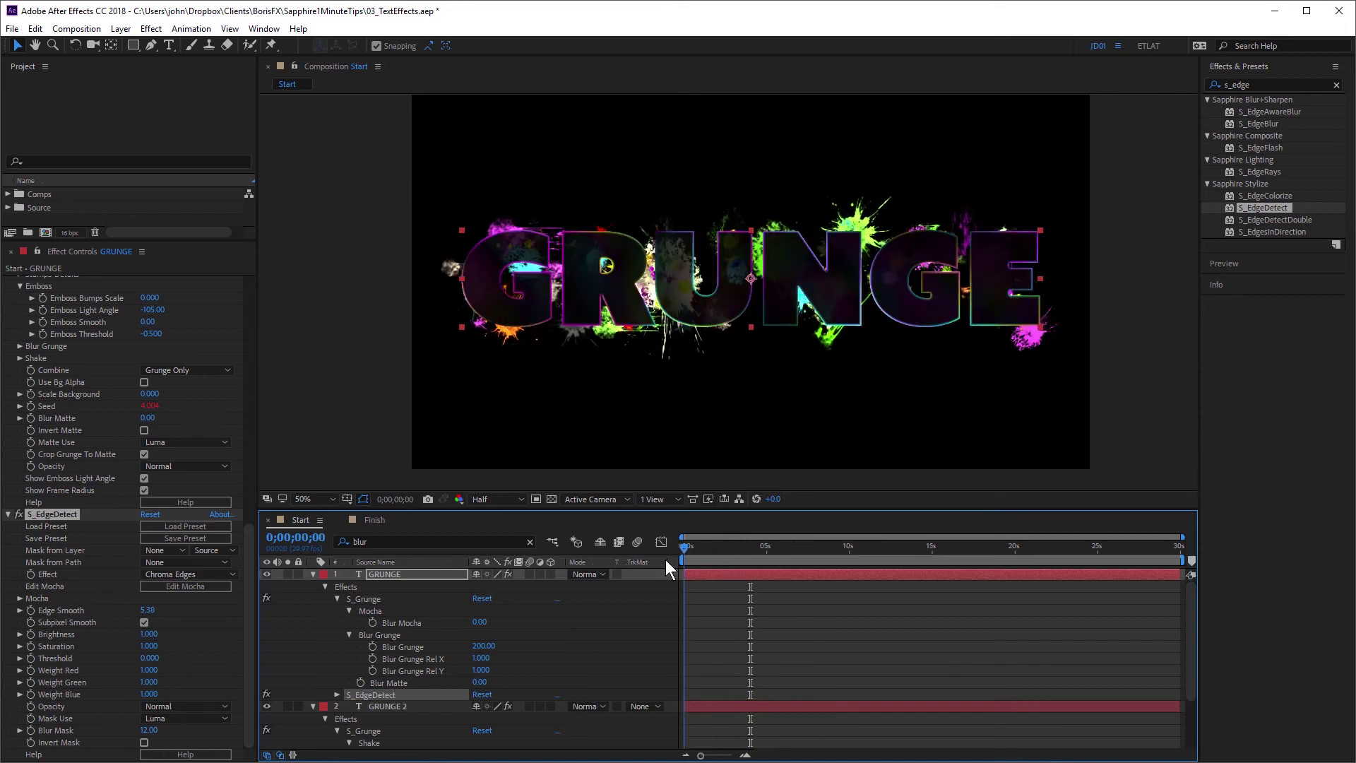
Step: Apply S_Glow (found with 's_glow') to the GRUNGE layer
click(1261, 85)
key(ctrl+a)
text(s)
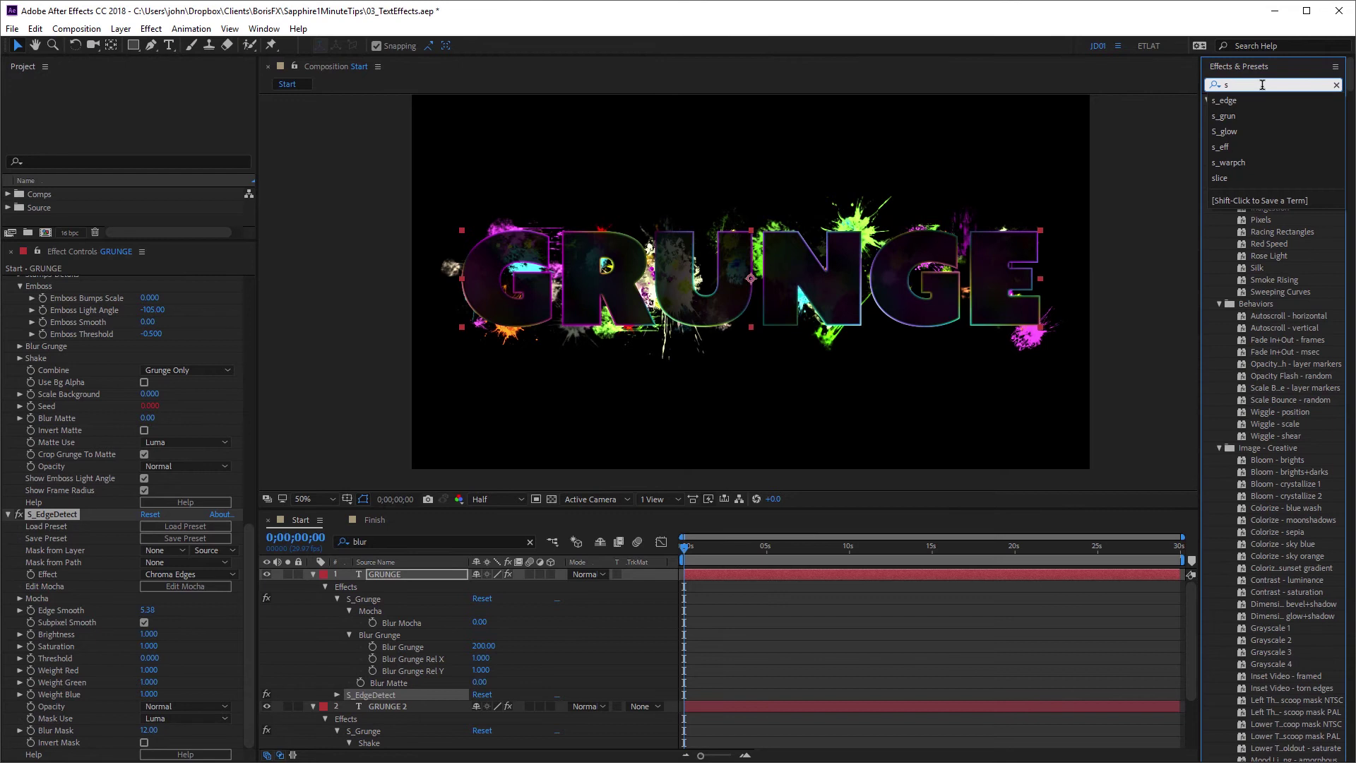
text(_glow)
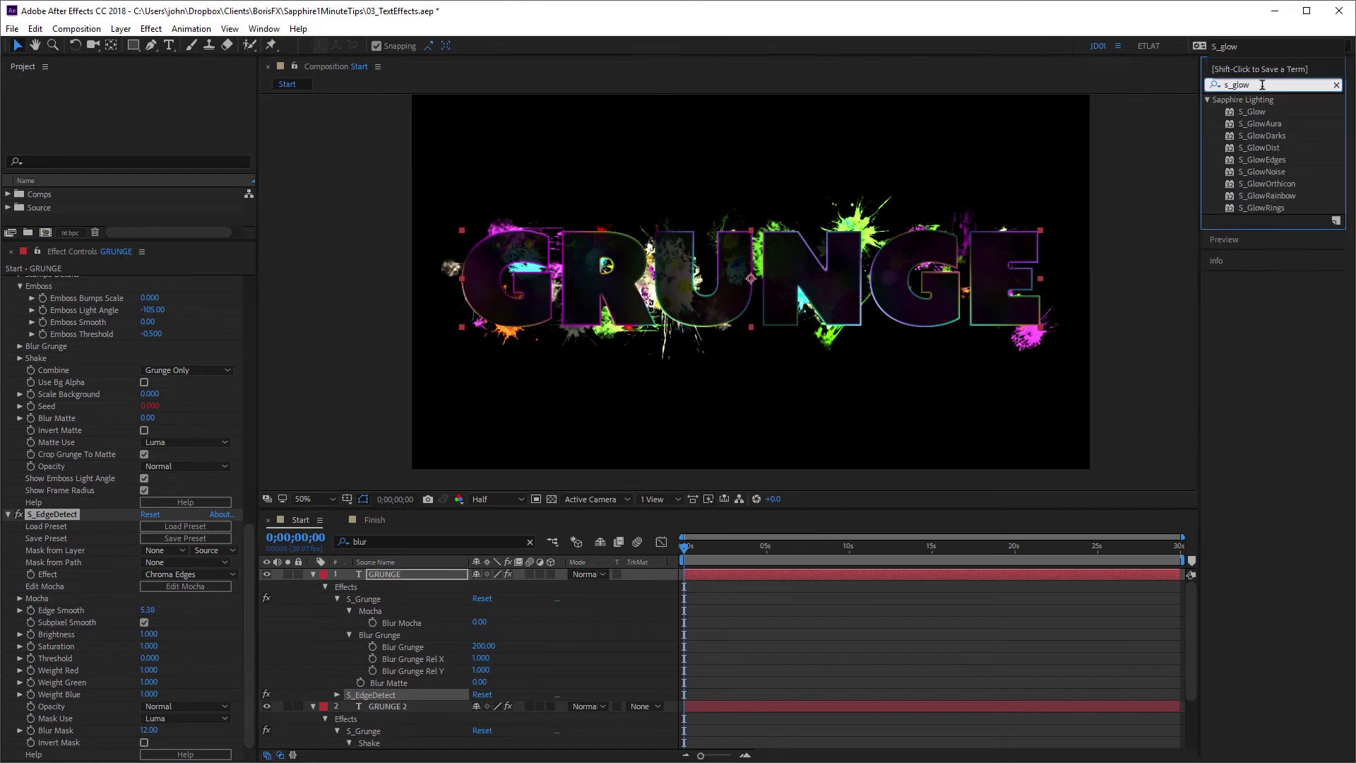
double_click(1256, 112)
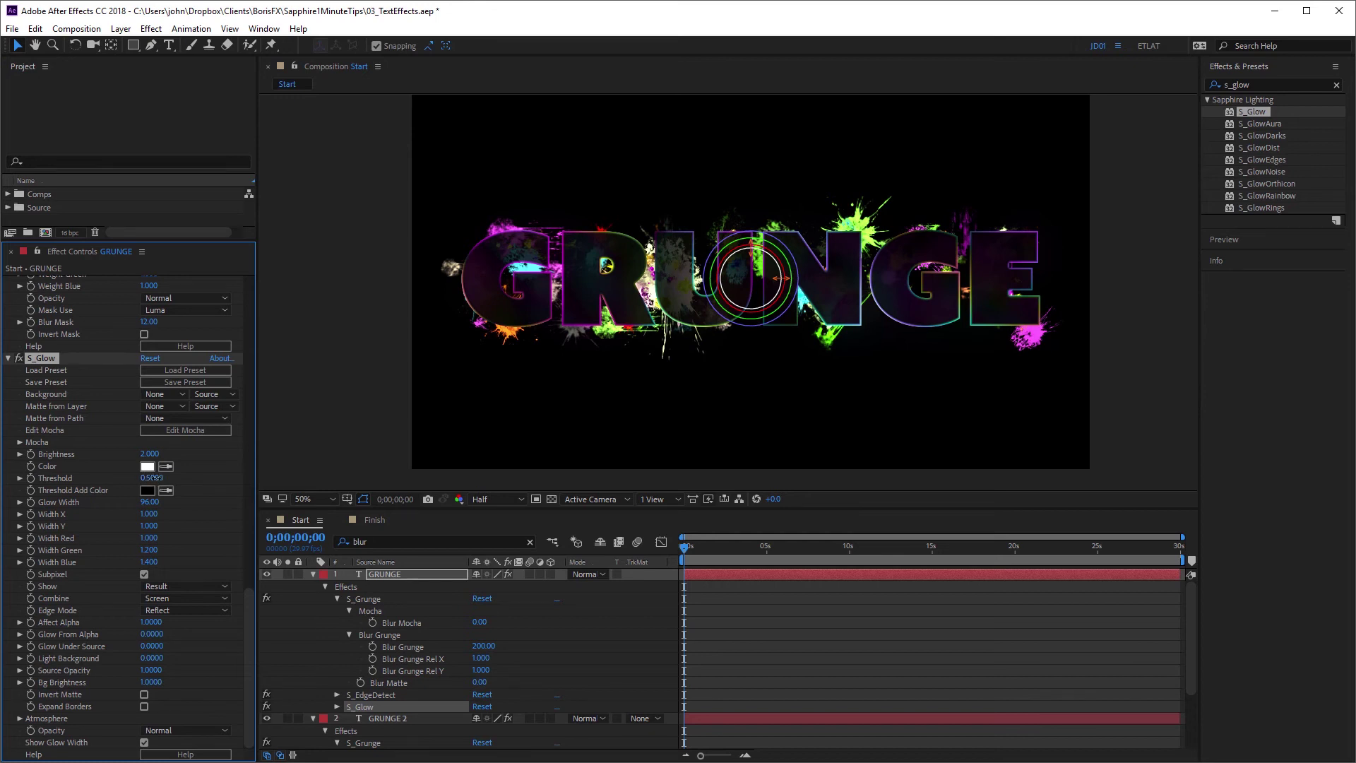
Step: Lower S_Glow Threshold to 0 and tune its Brightness, scrubbing the timeline to check
drag(154, 478, 184, 449)
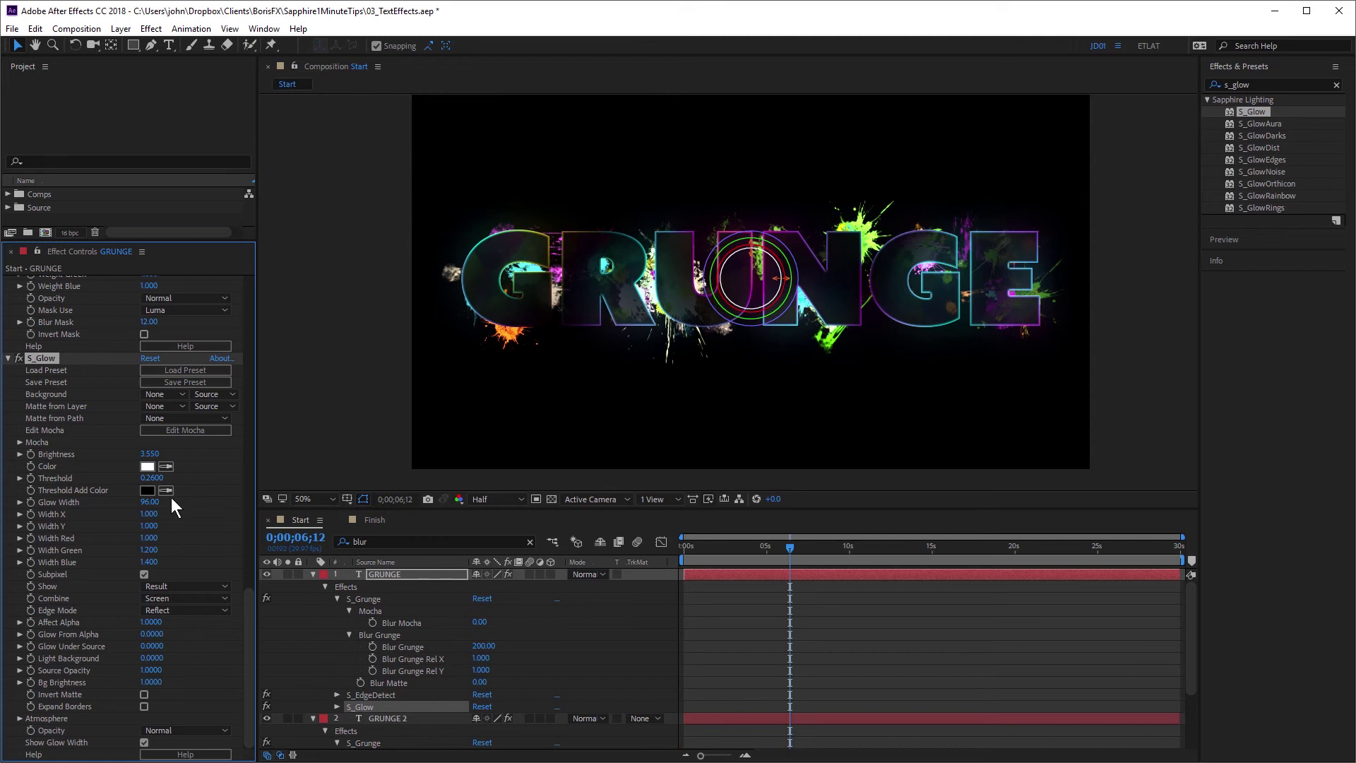
drag(154, 478, 137, 485)
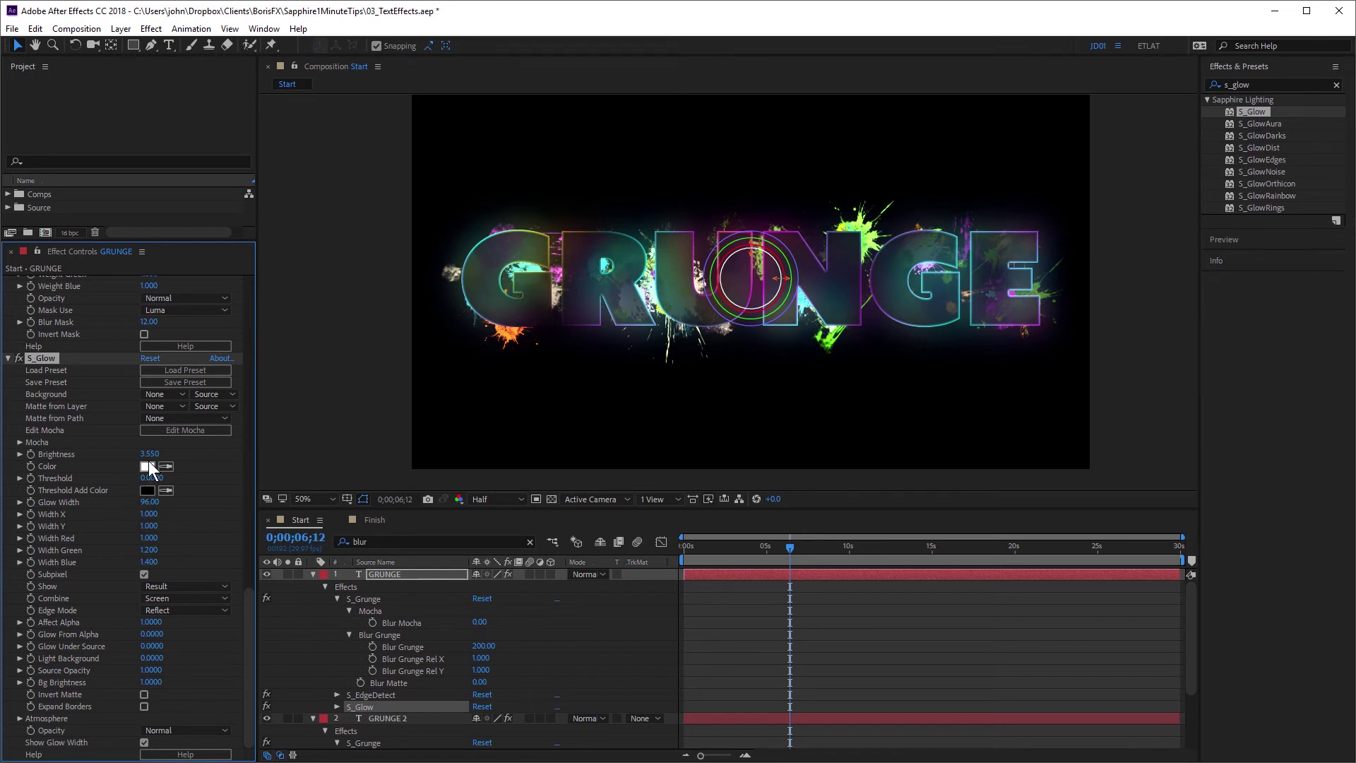
drag(152, 454, 242, 445)
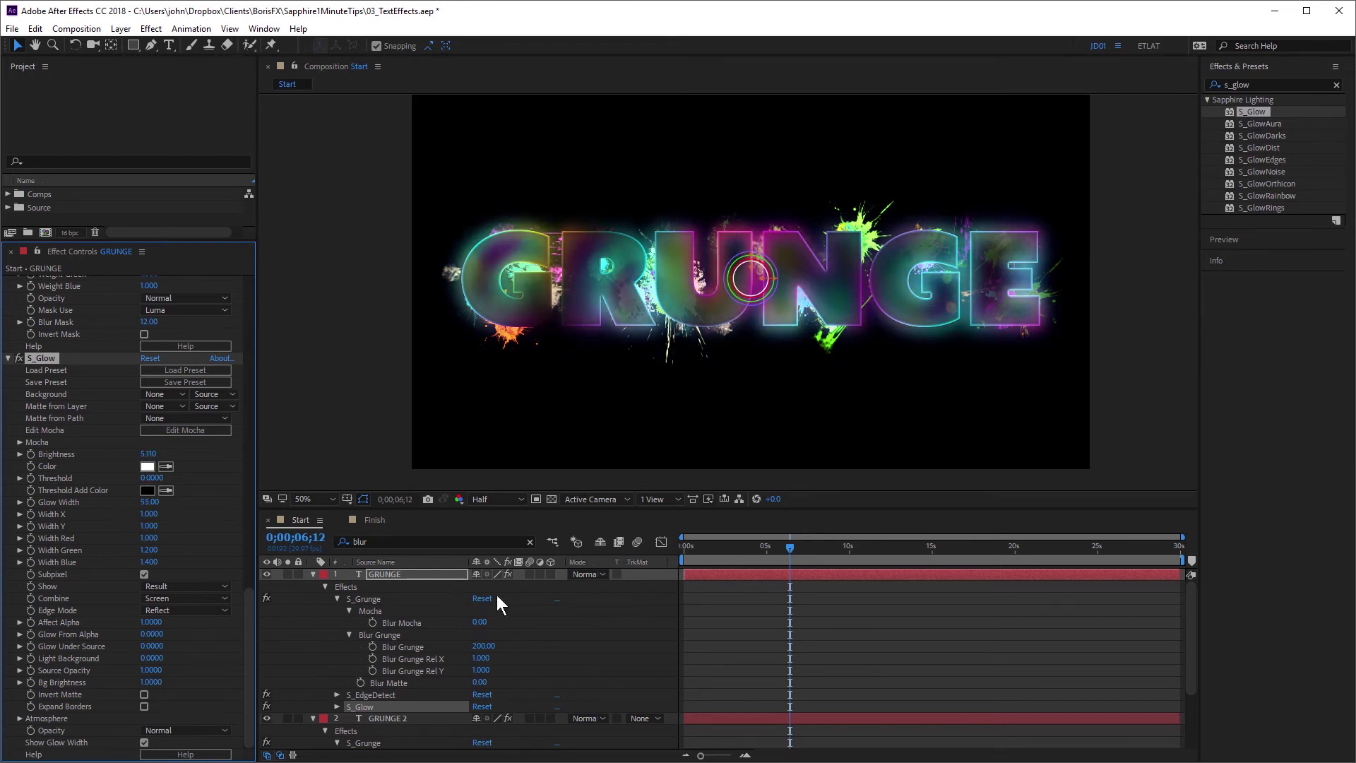
drag(705, 544, 841, 547)
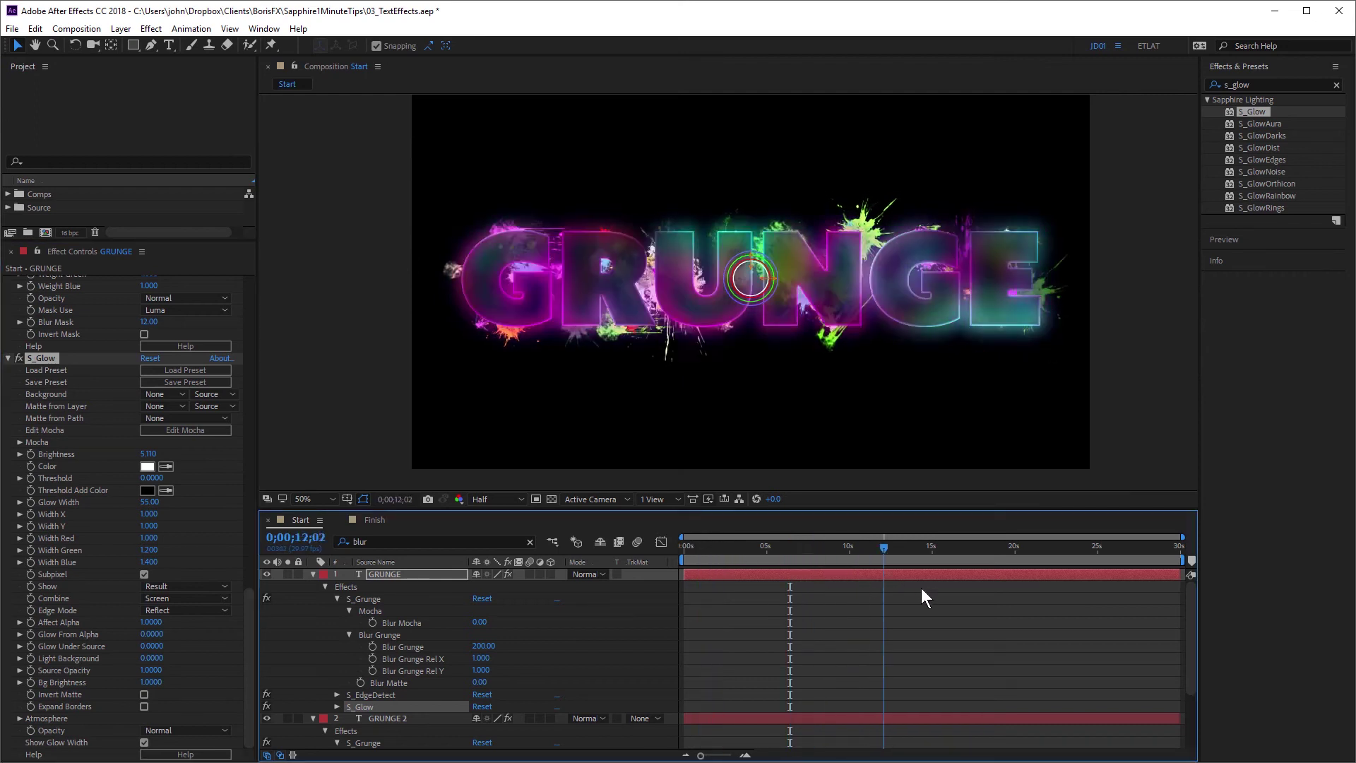
drag(152, 455, 119, 466)
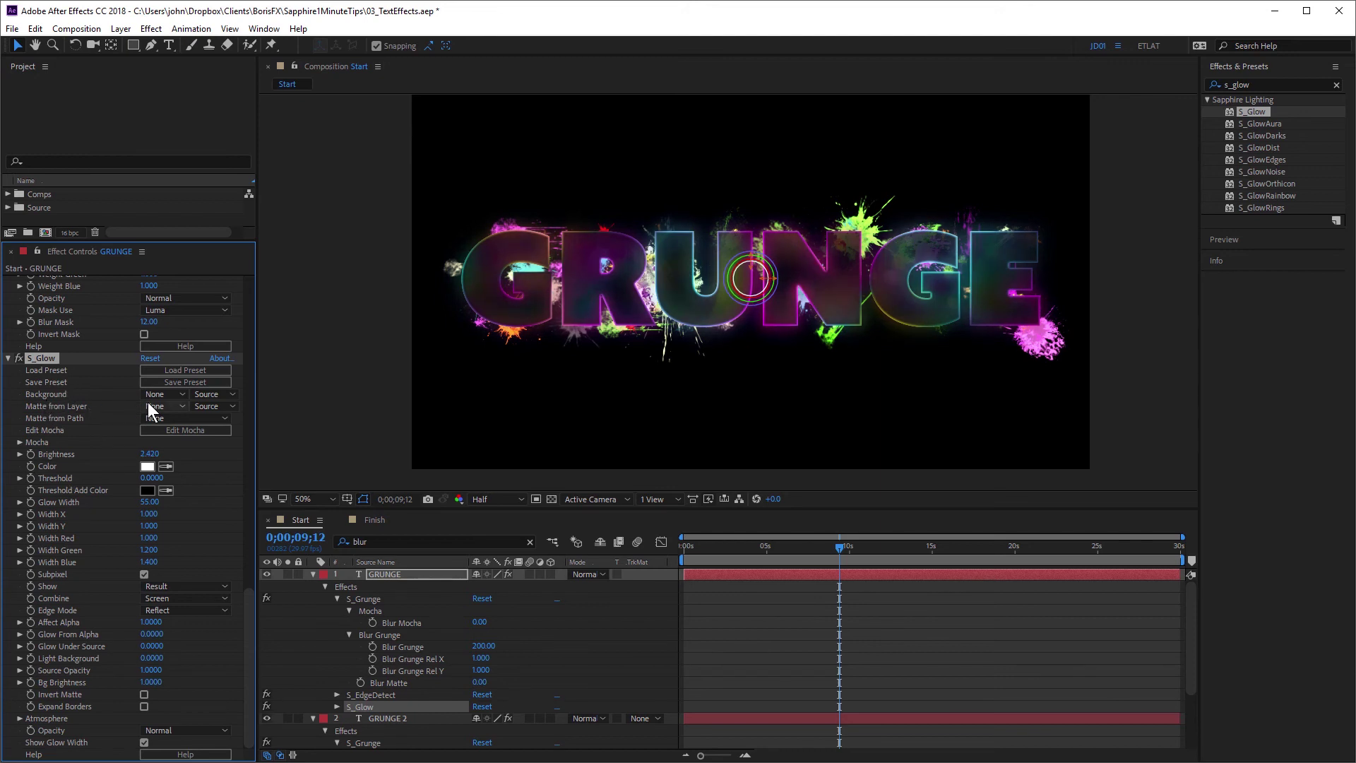
Step: Set S_Glow's Matte from Layer to 2. GRUNGE 2 using its Effects & Masks
click(167, 404)
click(198, 457)
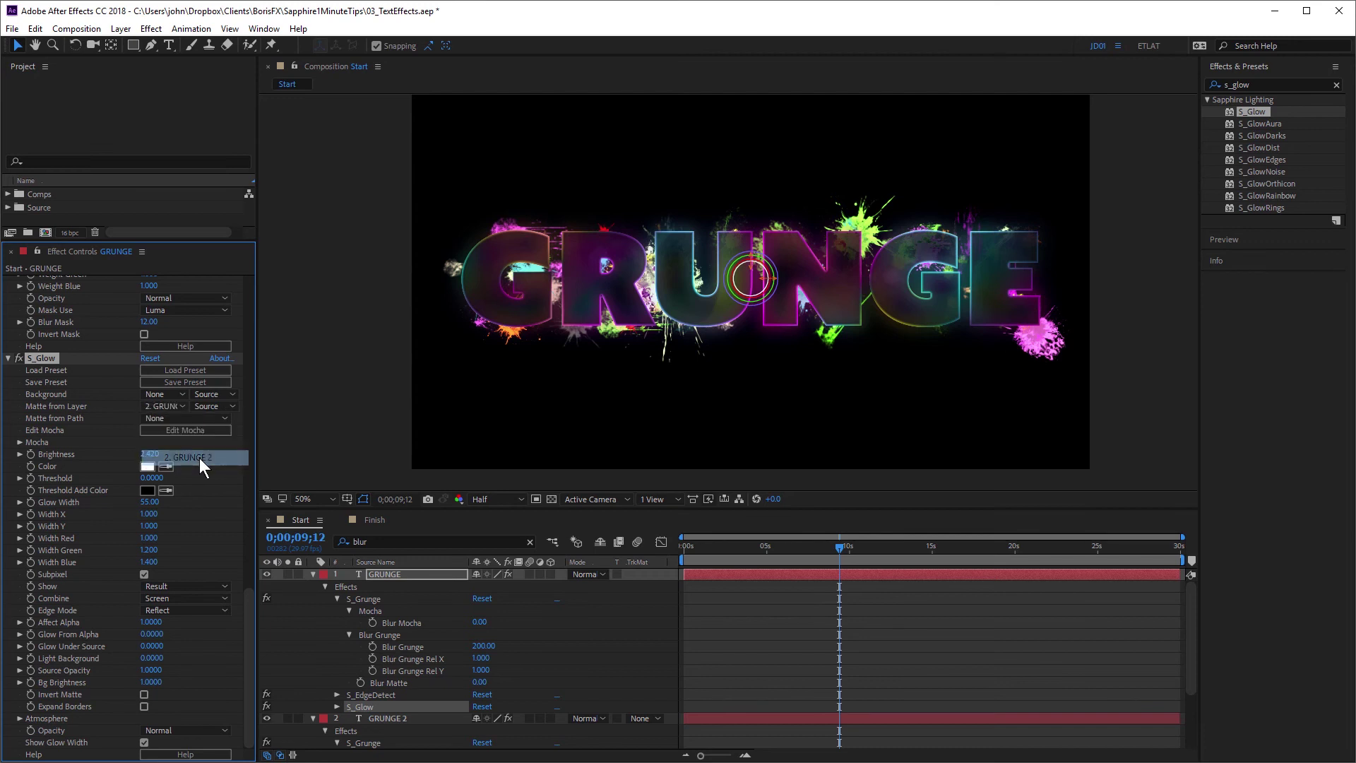
click(221, 404)
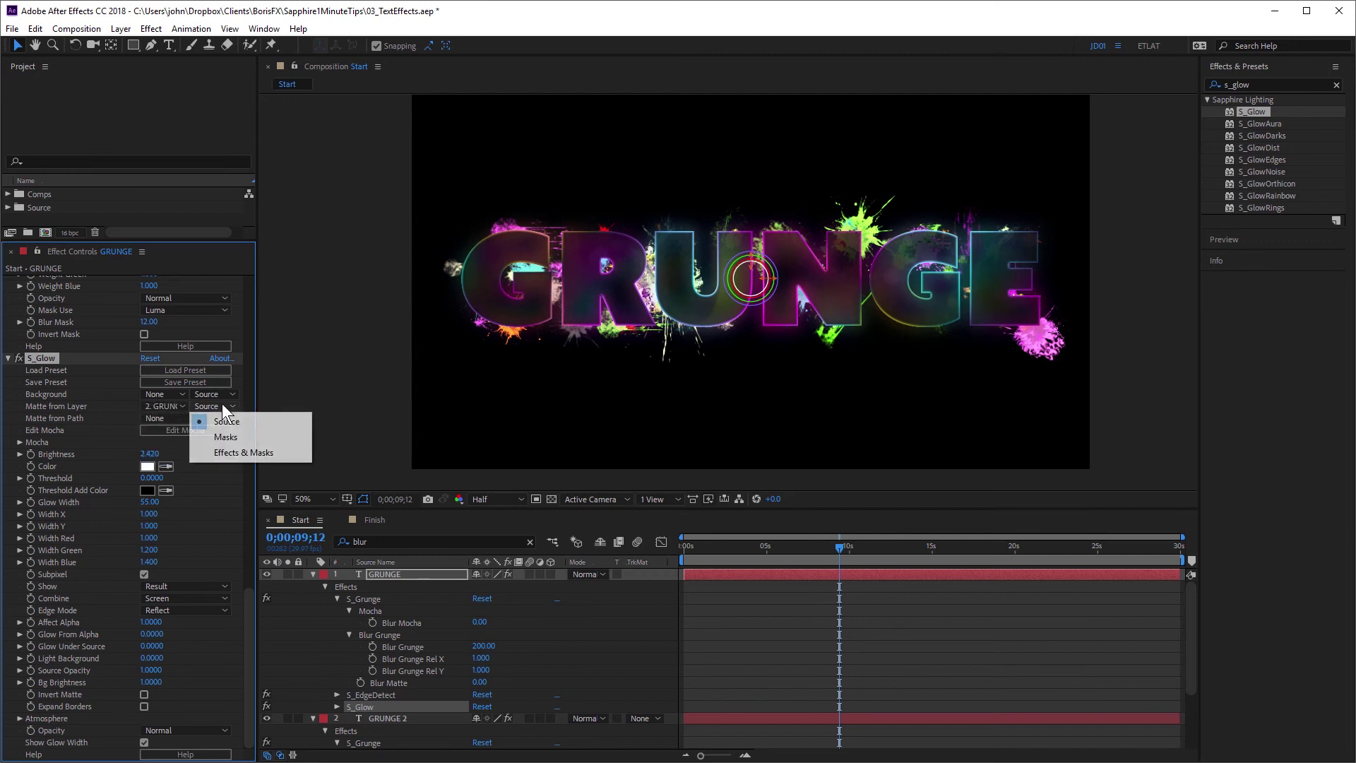
click(251, 452)
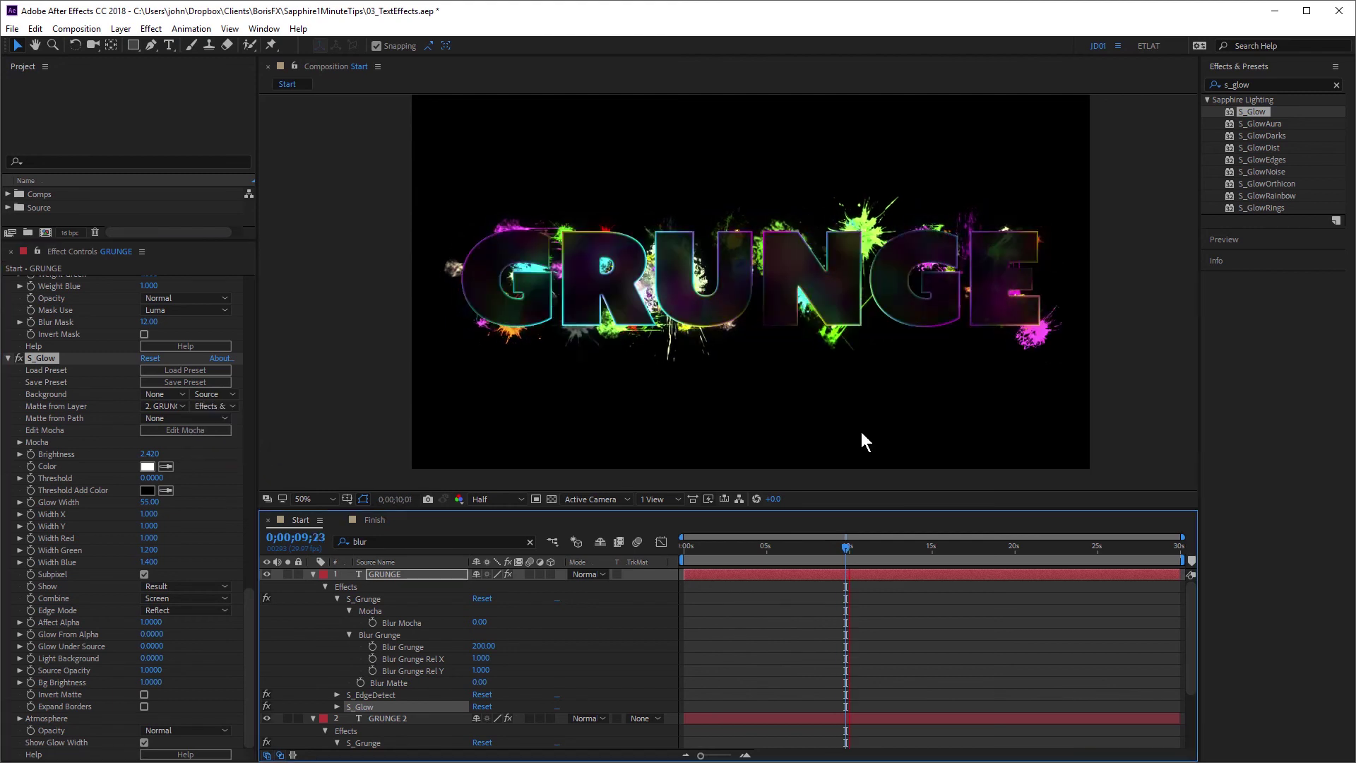